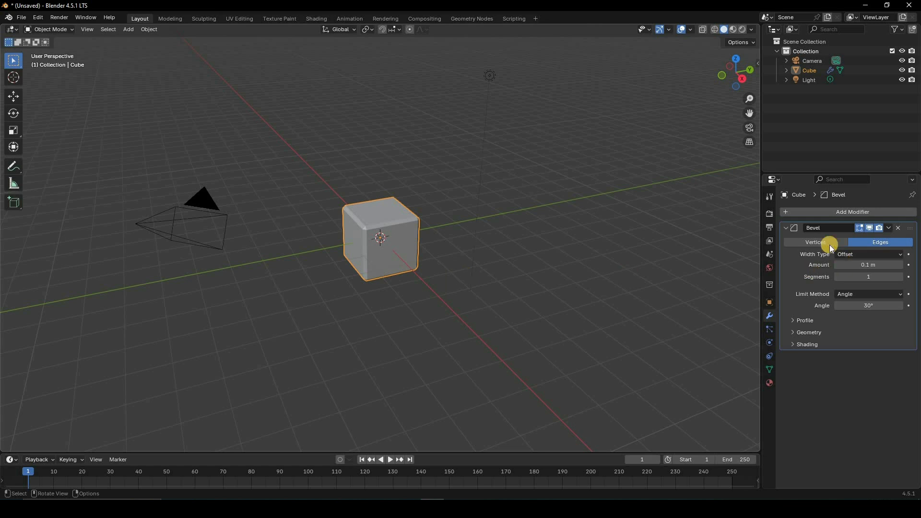
Step: Try out a Subdivision Surface modifier placed above the cube's Bevel modifier and remove it again
left_click(848, 212)
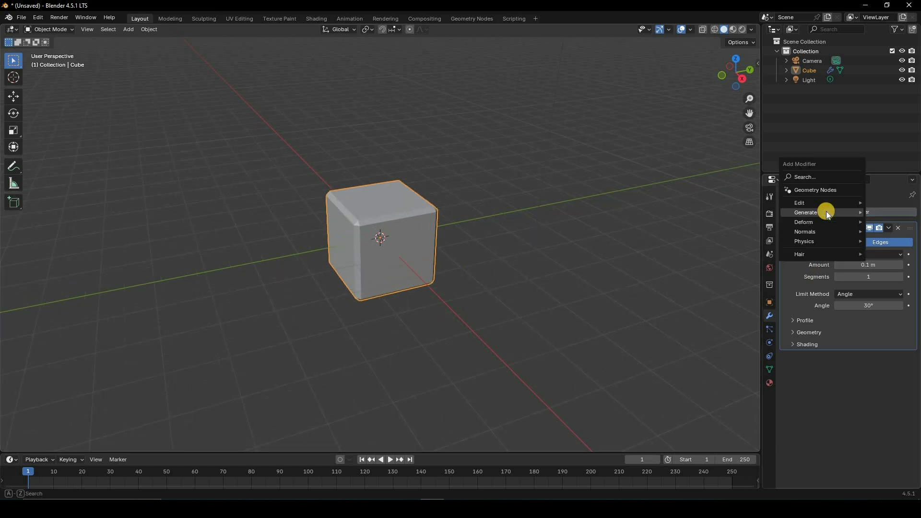
mouse_move(828, 214)
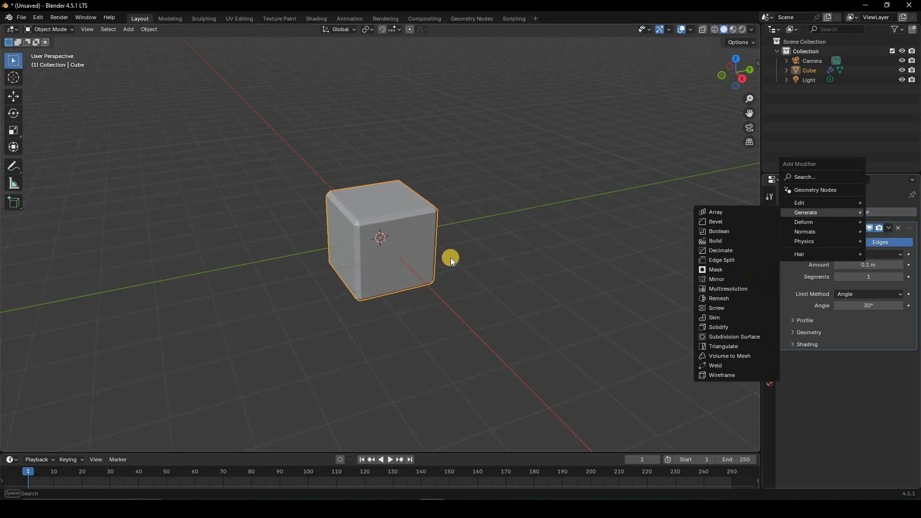
left_click(744, 337)
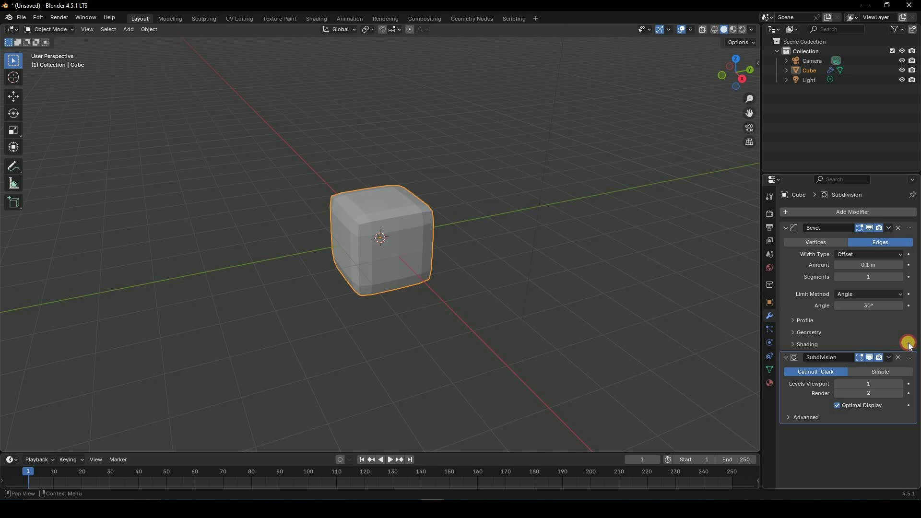
left_click_drag(910, 345, 903, 220)
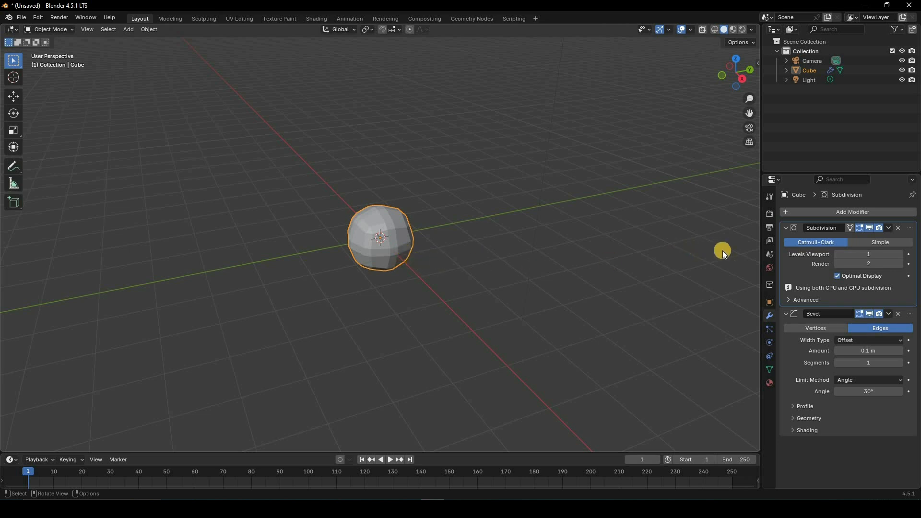
left_click(898, 229)
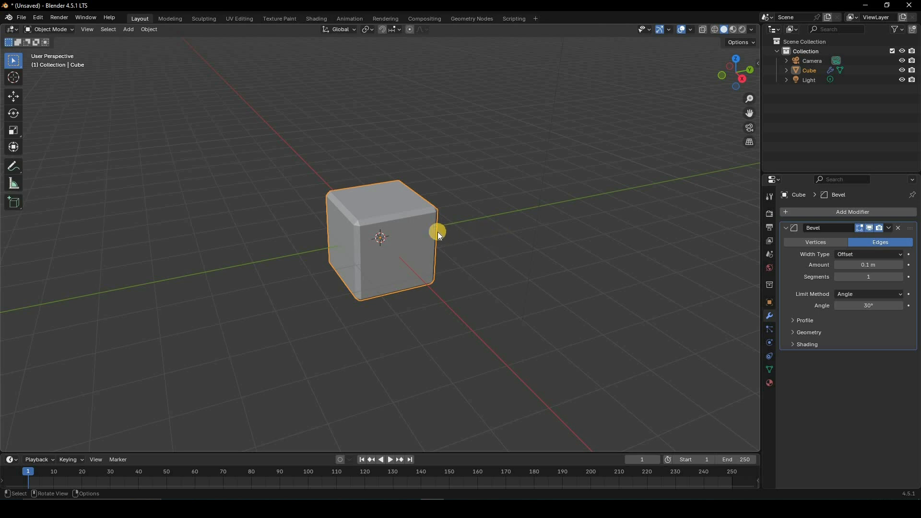
Step: Set the limit method of the cube's Bevel modifier to Vertex Group
middle_click_drag(505, 226, 392, 235)
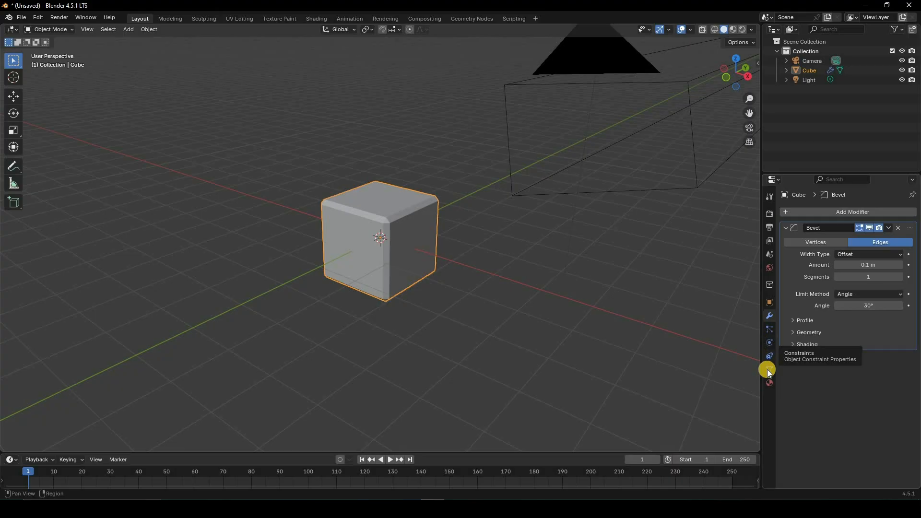
left_click(768, 367)
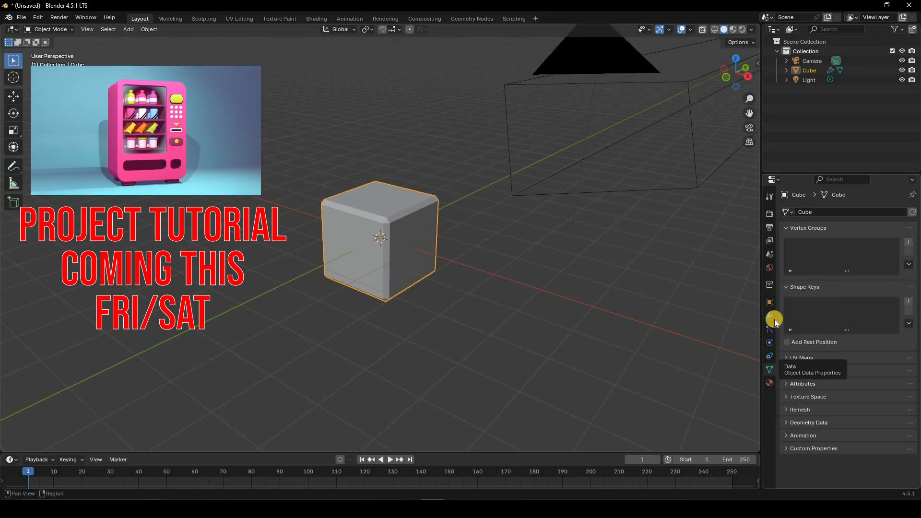
left_click(774, 318)
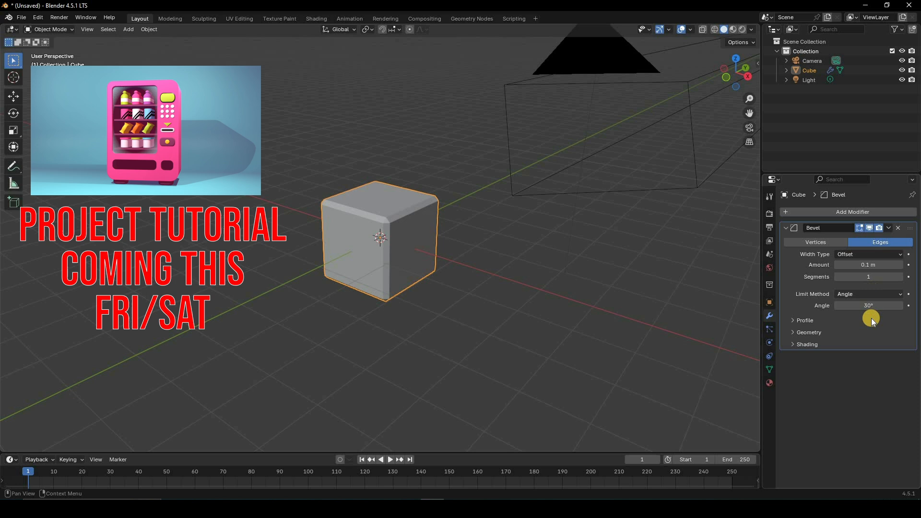
left_click(868, 294)
left_click(860, 305)
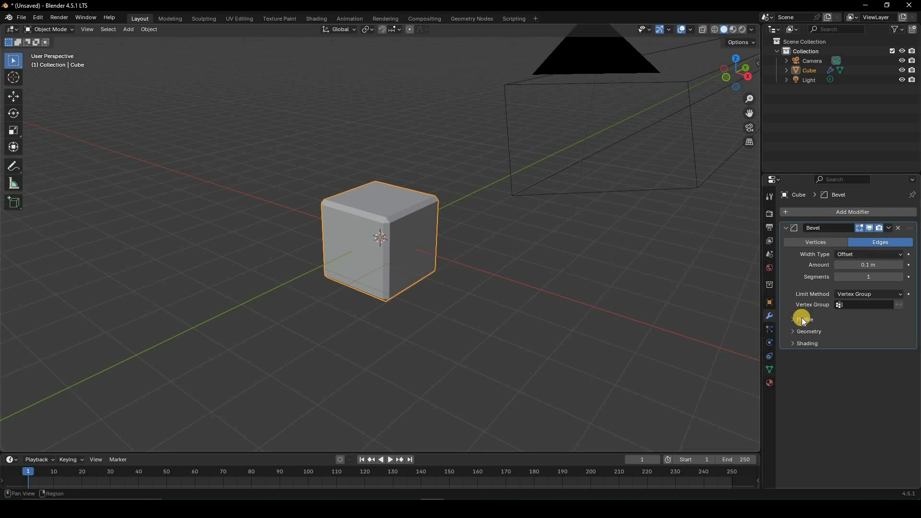
Step: Create a vertex group on the cube and assign the two end vertices of its upper +X edge
left_click(769, 369)
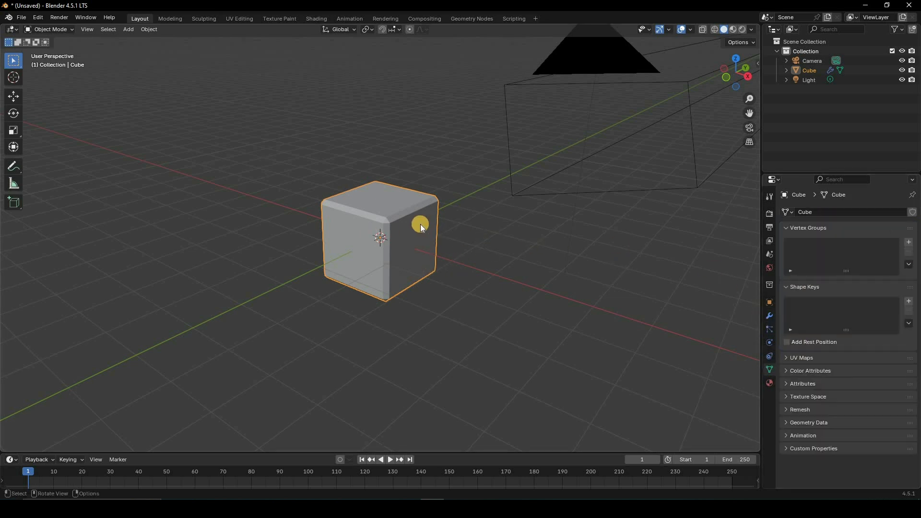
key("Tab")
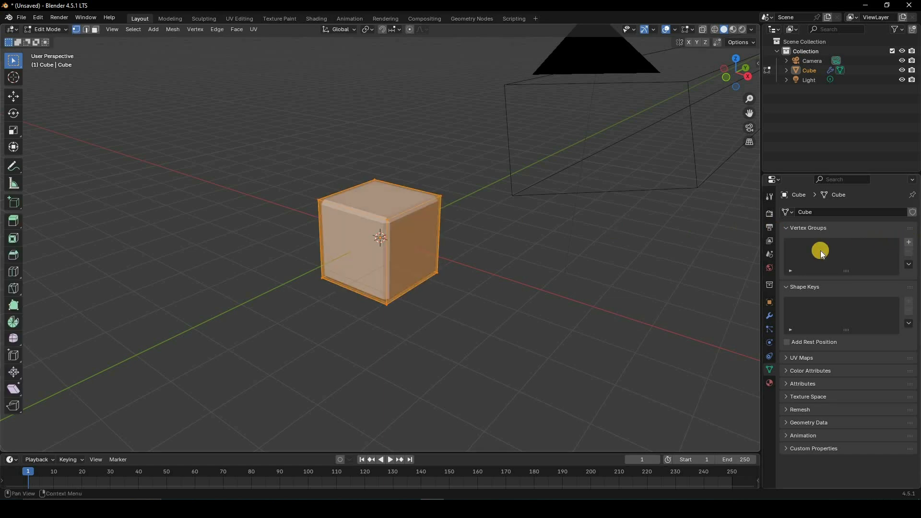
left_click(908, 242)
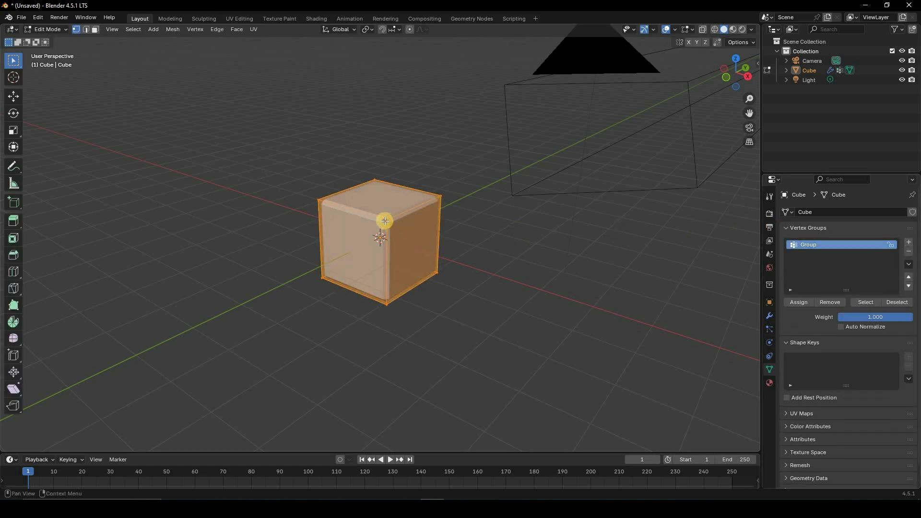
left_click(440, 195)
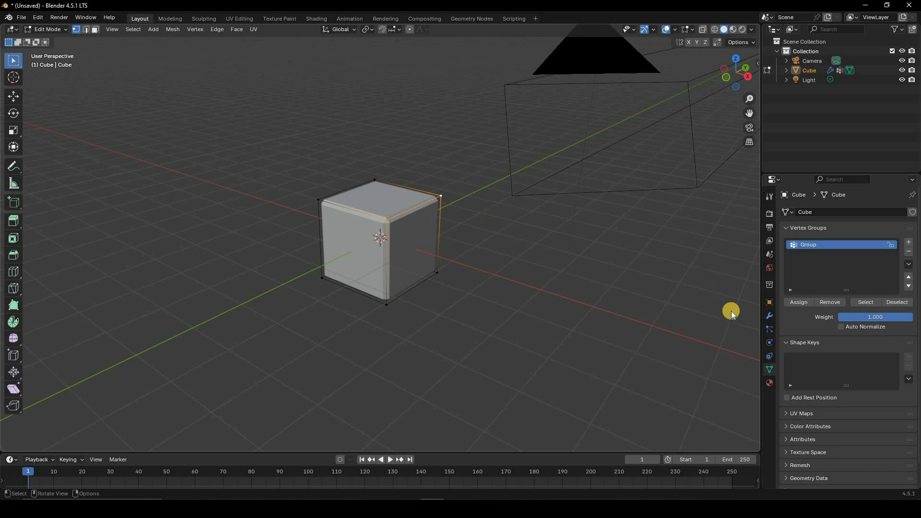
key("Tab")
Step: Rename the cube's vertex group as g1
left_click(770, 315)
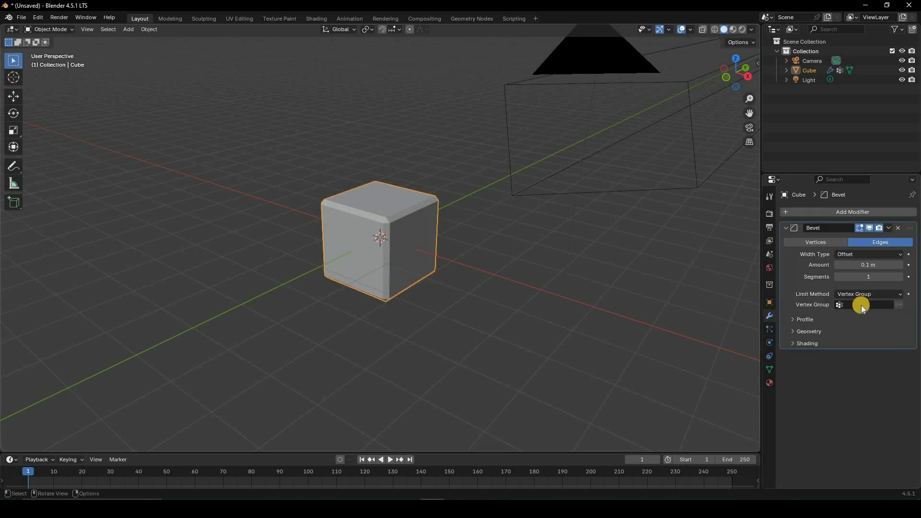
left_click(861, 305)
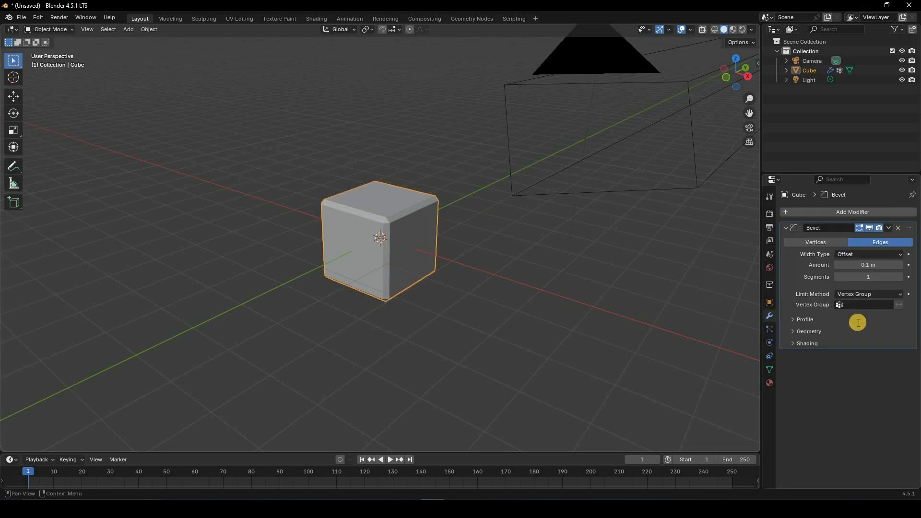
left_click(769, 370)
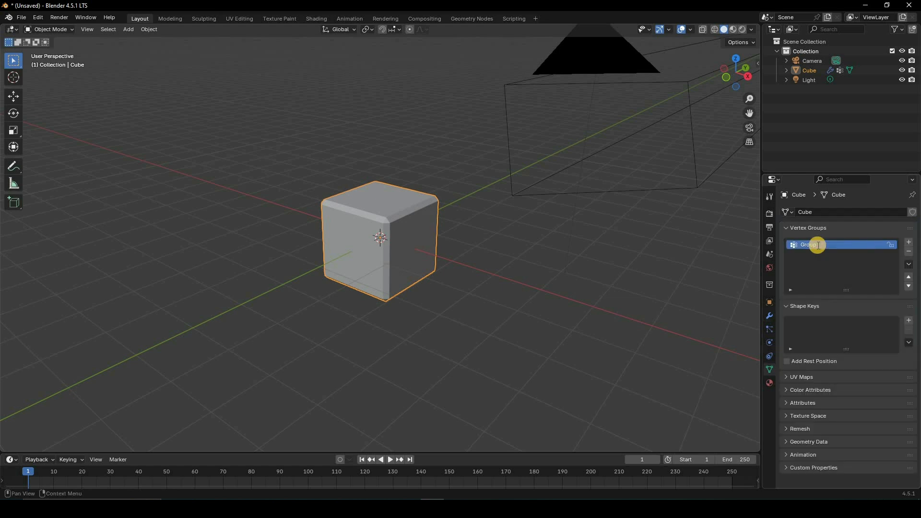
double_click(817, 245)
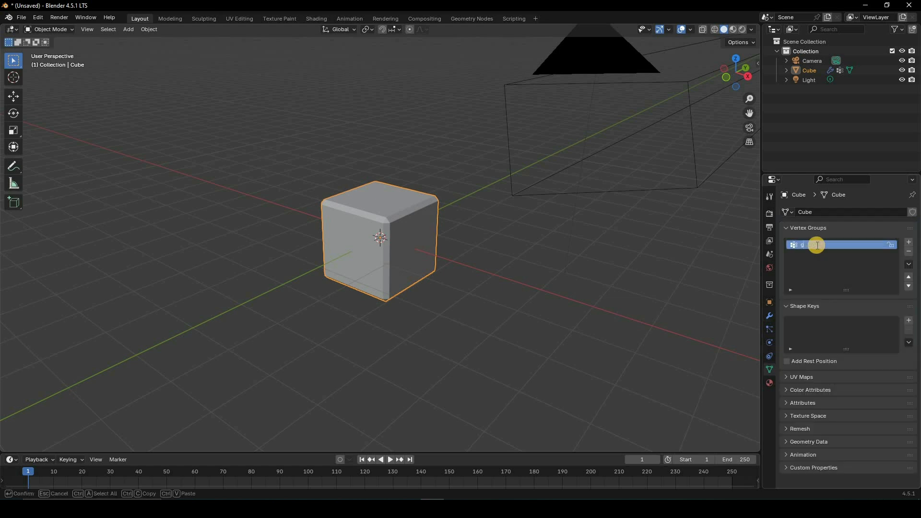
type("g1")
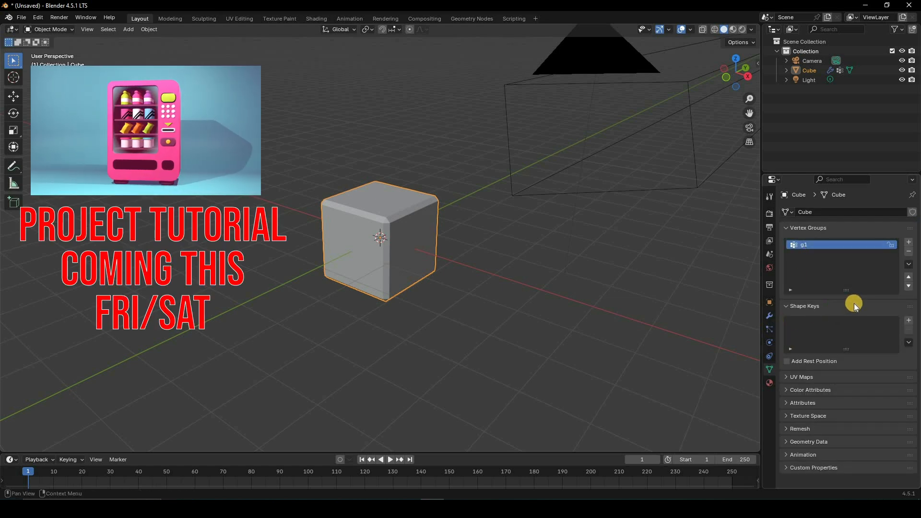
Step: Restrict the Bevel modifier to the vertex group g1
left_click(769, 316)
left_click(850, 305)
left_click(813, 320)
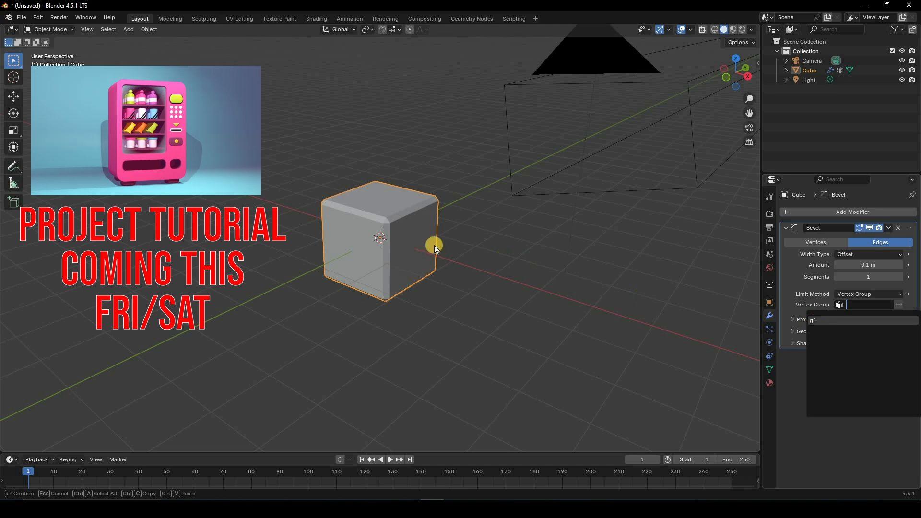
Step: Try a larger bevel in wireframe display, with 5 segments and an amount of about 1.11 m
scroll(407, 211, "up", 3)
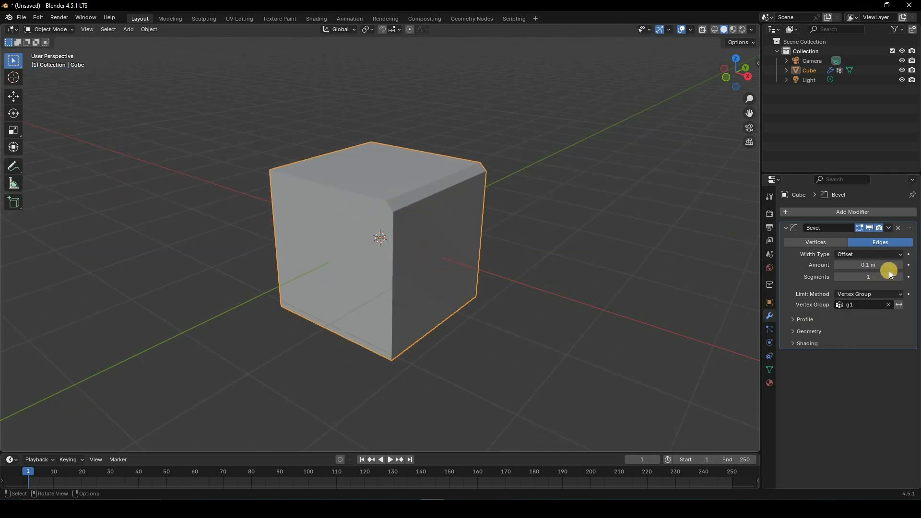
mouse_move(866, 267)
left_mouse_down()
mouse_move(137, 263)
mouse_move(808, 289)
mouse_move(815, 278)
mouse_move(897, 278)
mouse_move(830, 275)
left_mouse_up()
left_click_drag(376, 177, 388, 291)
key("shift+z")
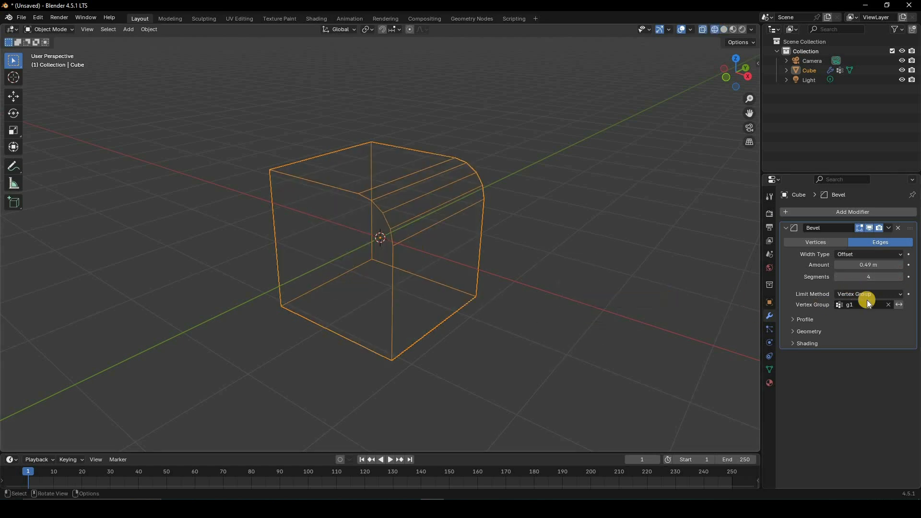
left_click(900, 277)
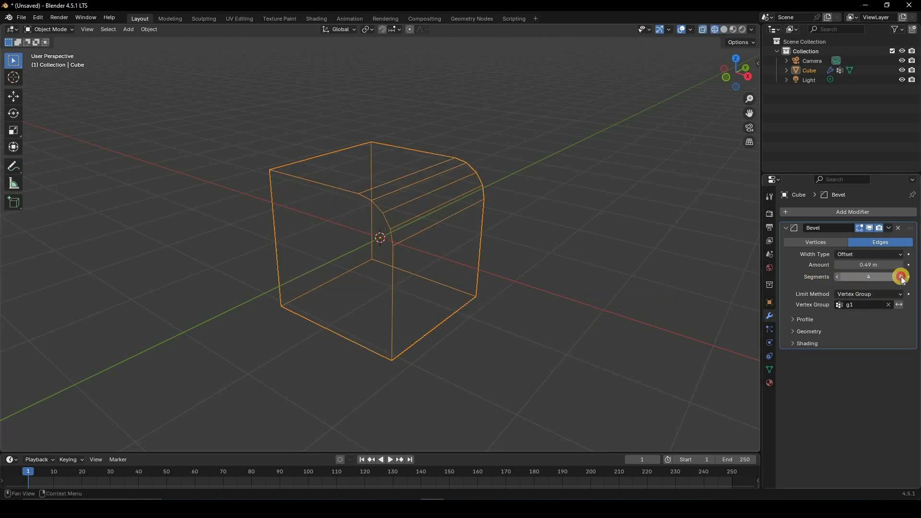
mouse_move(861, 268)
left_mouse_down()
mouse_move(125, 264)
mouse_move(776, 295)
mouse_move(752, 287)
left_mouse_up()
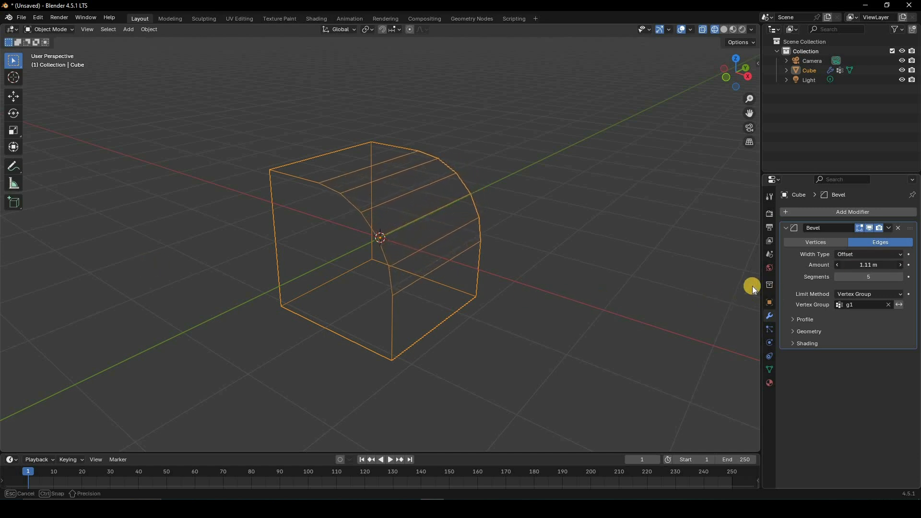
Step: Return to solid shading and set the bevel to an amount of about 0.66 m with 15 segments
key("z")
mouse_move(863, 267)
left_mouse_down()
mouse_move(111, 267)
mouse_move(865, 268)
mouse_move(863, 278)
mouse_move(117, 277)
mouse_move(861, 279)
left_mouse_up()
left_click(861, 277)
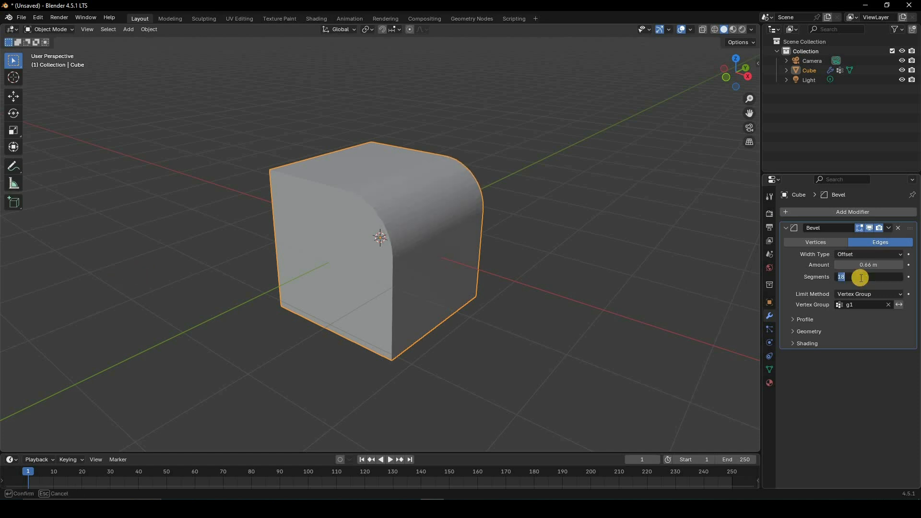
type("15")
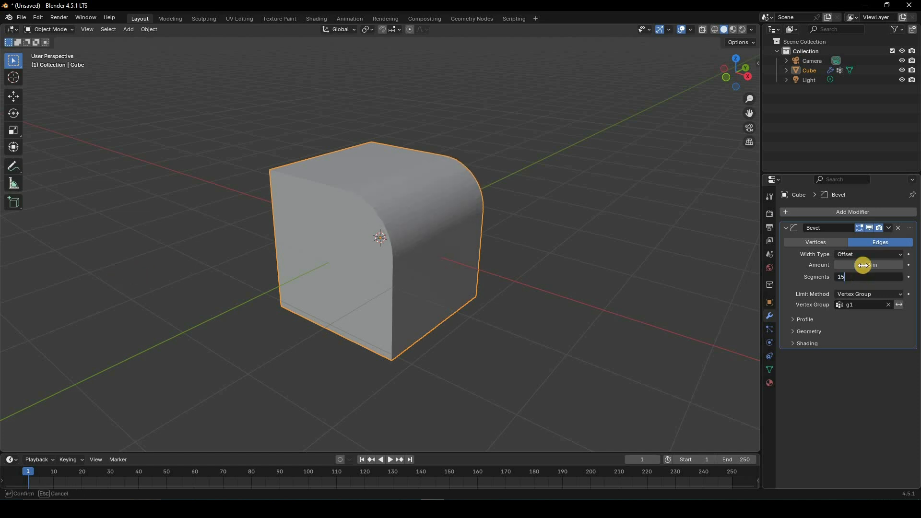
key("Return")
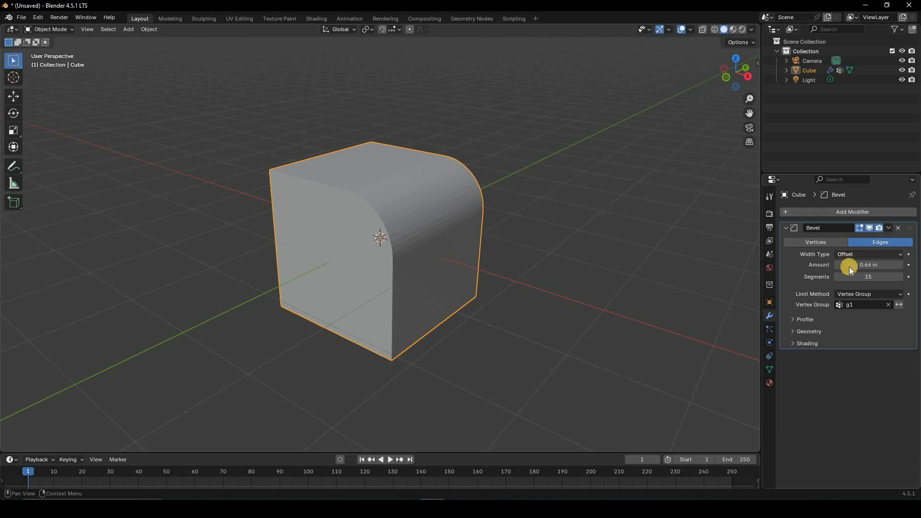
Step: Try the Width, Depth and Percent width types on the bevel, raising the width percentage for Percent
left_click(849, 255)
left_click(850, 275)
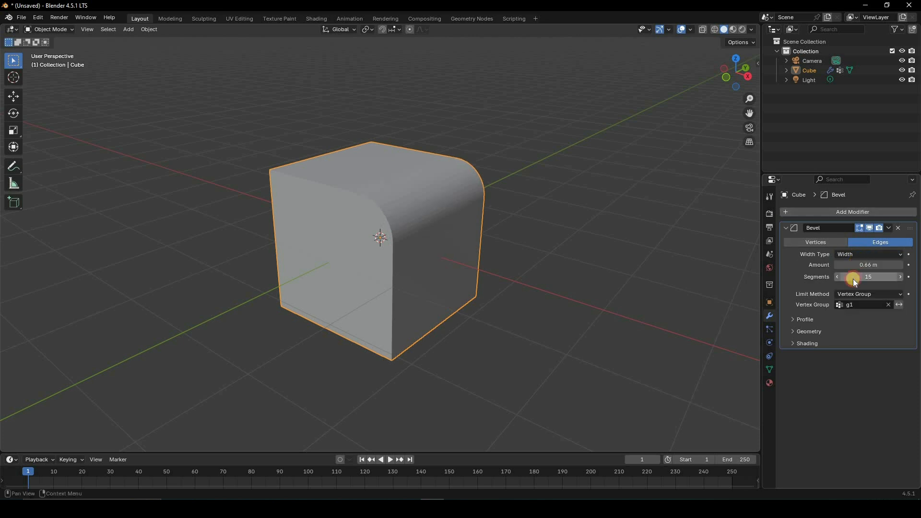
left_click(864, 254)
left_click(853, 285)
left_click(861, 255)
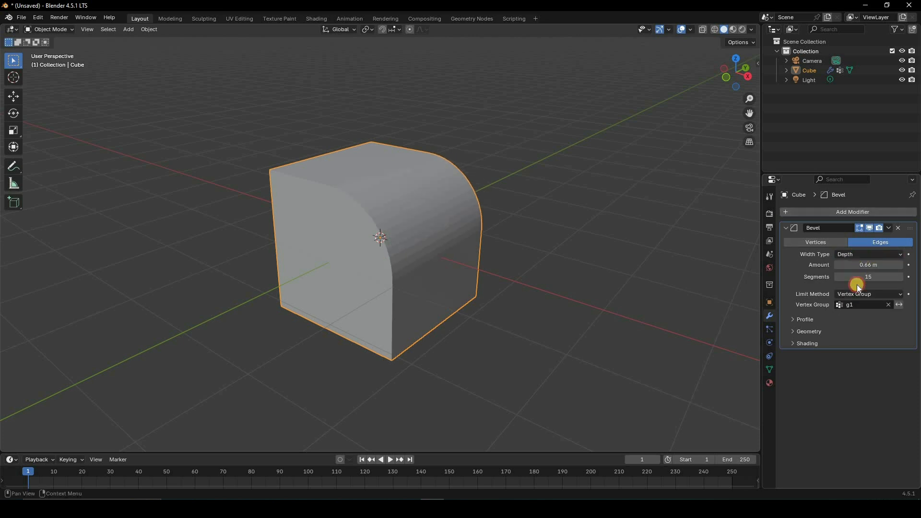
left_click(852, 297)
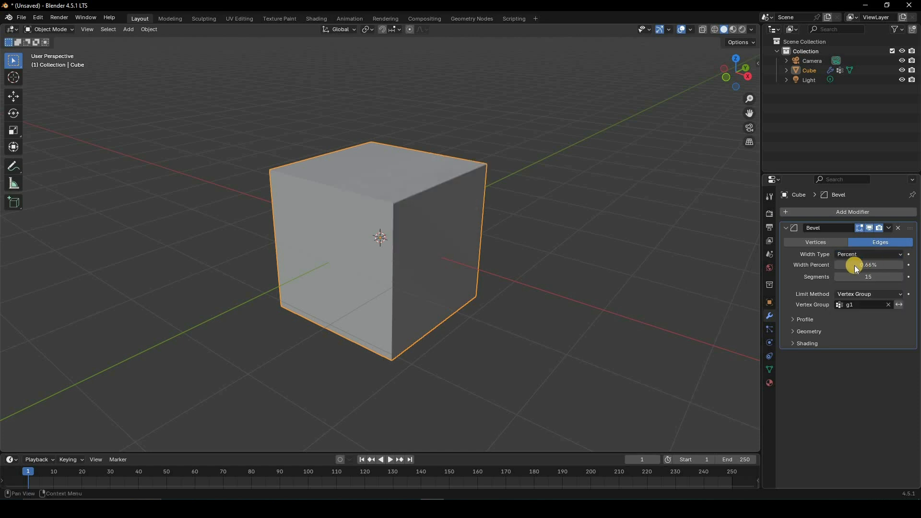
left_click_drag(839, 265, 859, 253)
Step: Set the bevel's width type to Absolute with an amount of about 0.8658 m
left_click(859, 255)
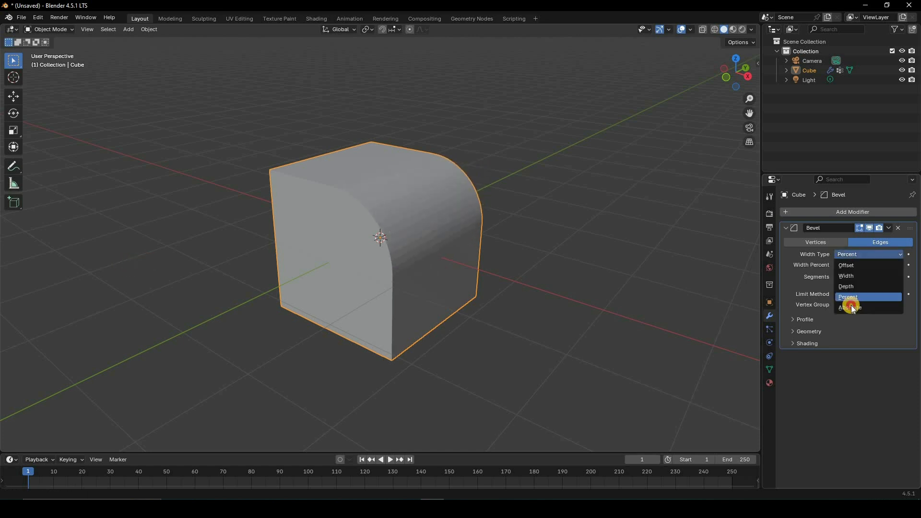
left_click(853, 308)
mouse_move(870, 265)
left_mouse_down()
mouse_move(117, 272)
mouse_move(813, 272)
mouse_move(432, 273)
mouse_move(142, 307)
mouse_move(617, 326)
mouse_move(891, 265)
mouse_move(213, 270)
mouse_move(888, 267)
mouse_move(881, 265)
left_mouse_up()
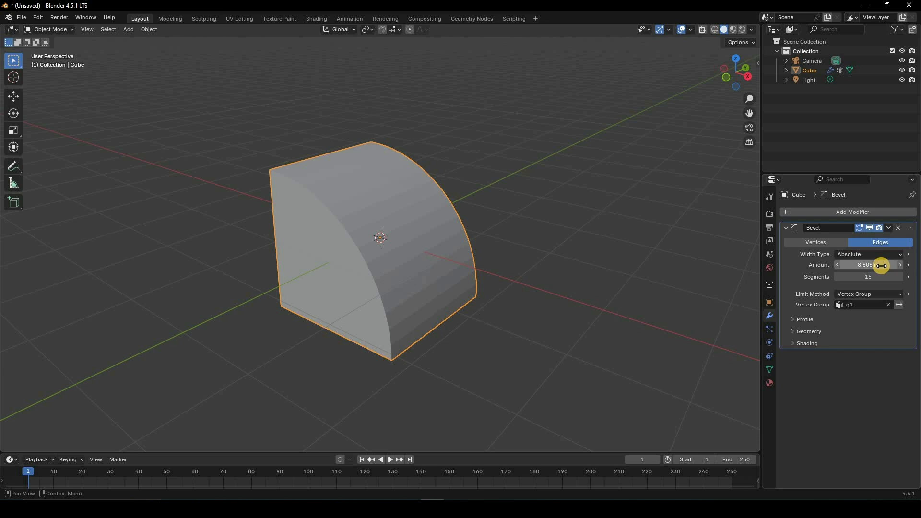
left_click_drag(821, 267, 864, 296)
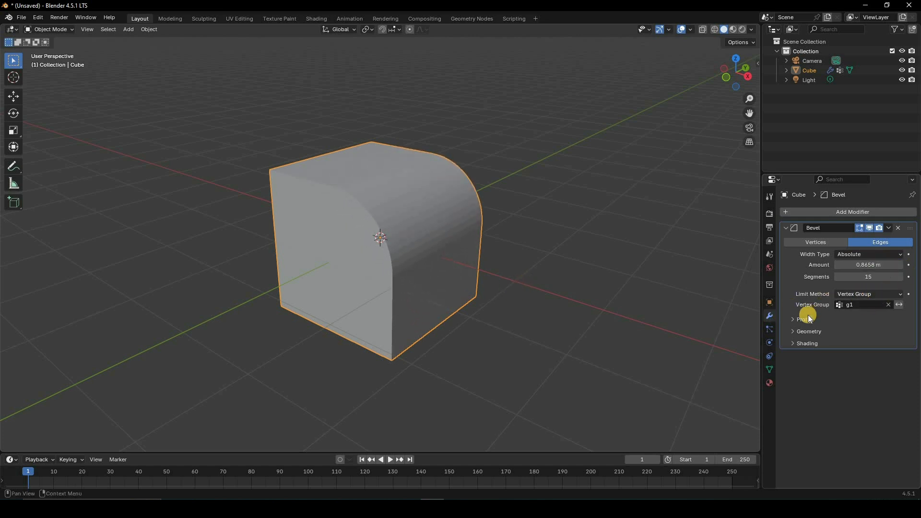
Step: Expand the Bevel modifier's profile, geometry and shading settings and enable Harden Normals
left_click(806, 319)
left_click(809, 359)
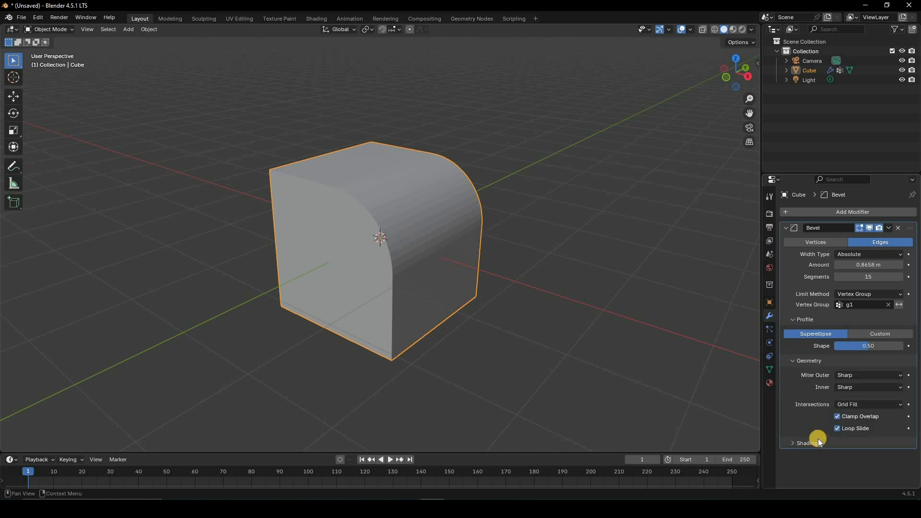
left_click(817, 442)
scroll(839, 433, "down", 2)
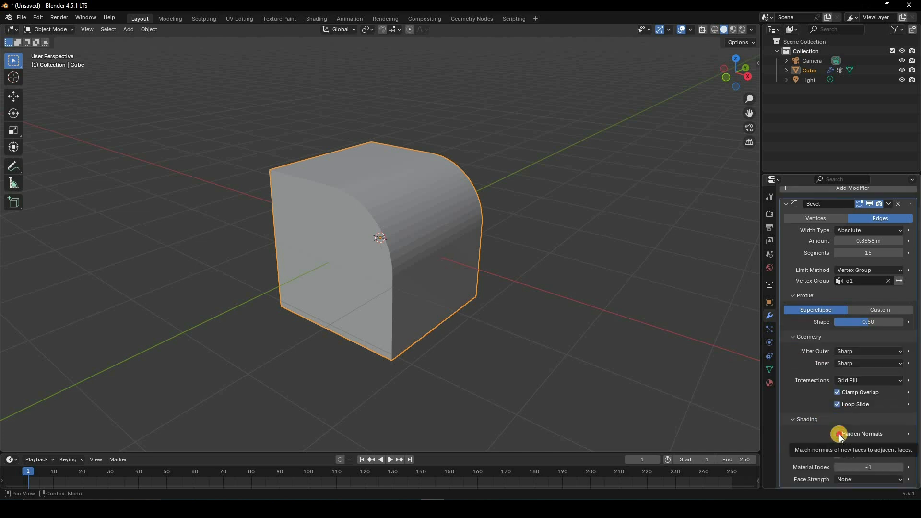
left_click(838, 433)
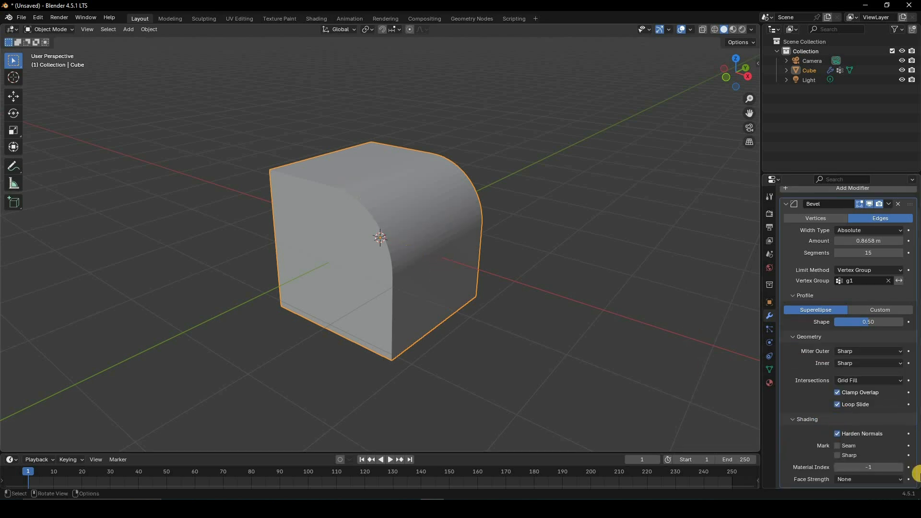
Step: Turn off Harden Normals and try marking seams and sharp edges along the bevel
left_click(836, 447)
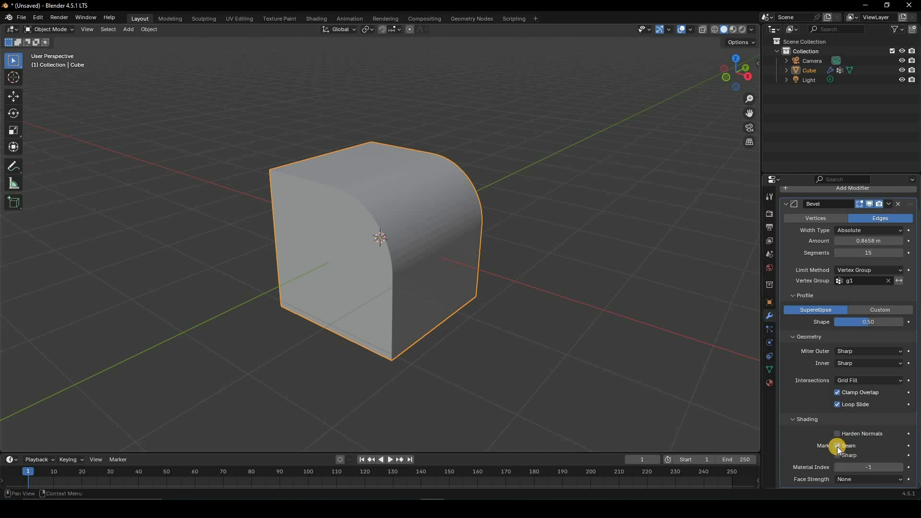
left_click(837, 447)
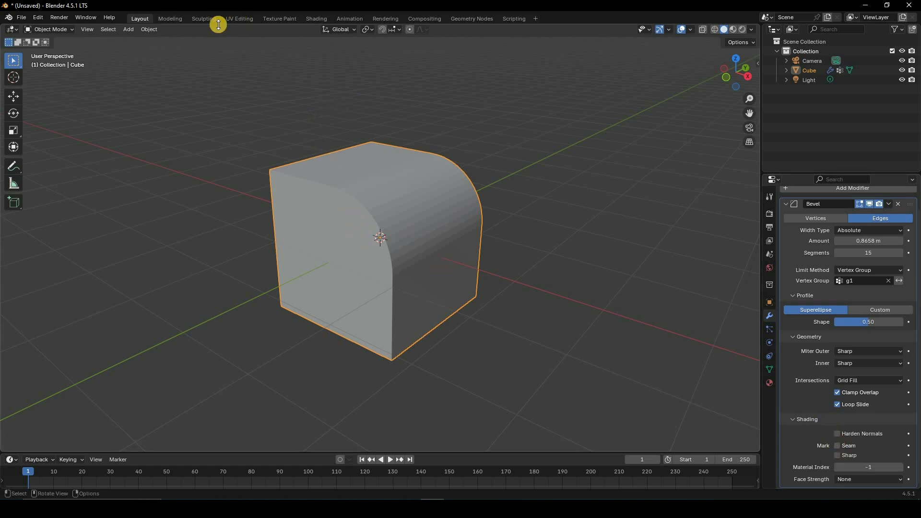
left_click(837, 455)
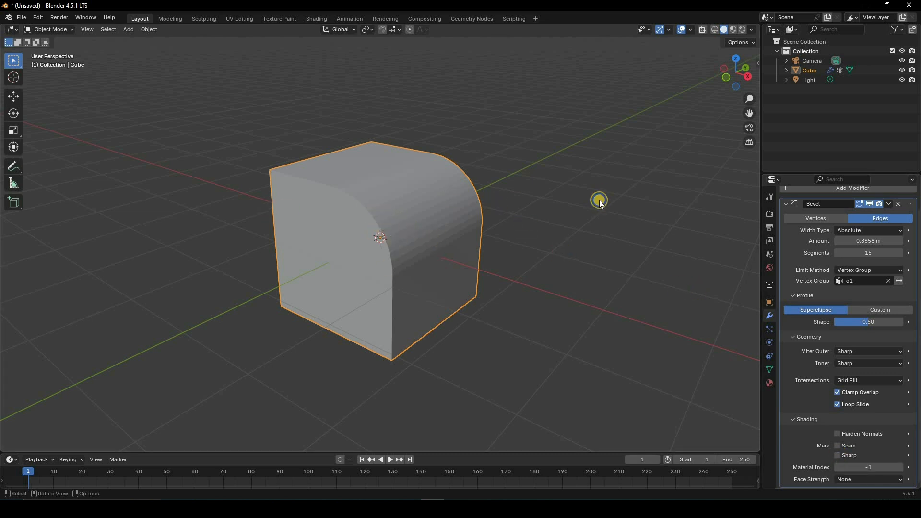
Step: Apply Shade Auto Smooth to the beveled cube
right_click(598, 201)
scroll(426, 219, "up", 2)
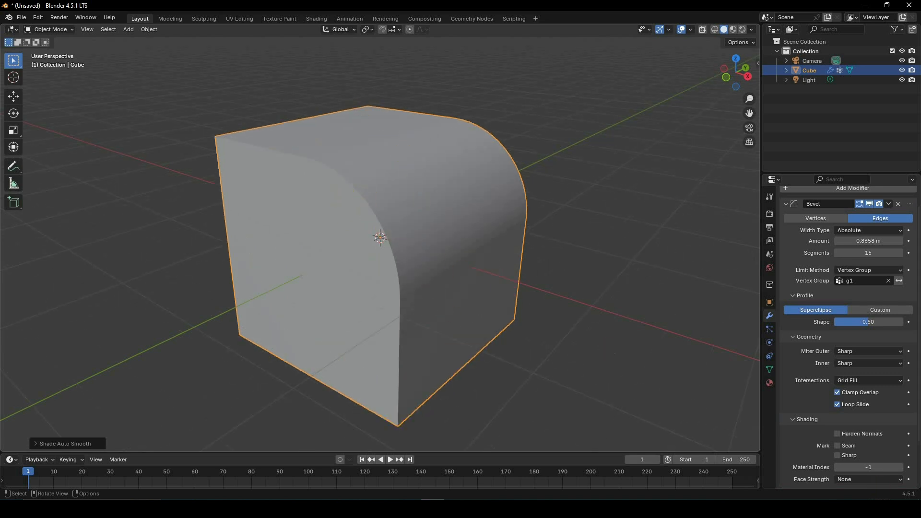
Step: Try the bevel's Sharp edge marking on the smooth-shaded cube and turn it off again
left_click(839, 455)
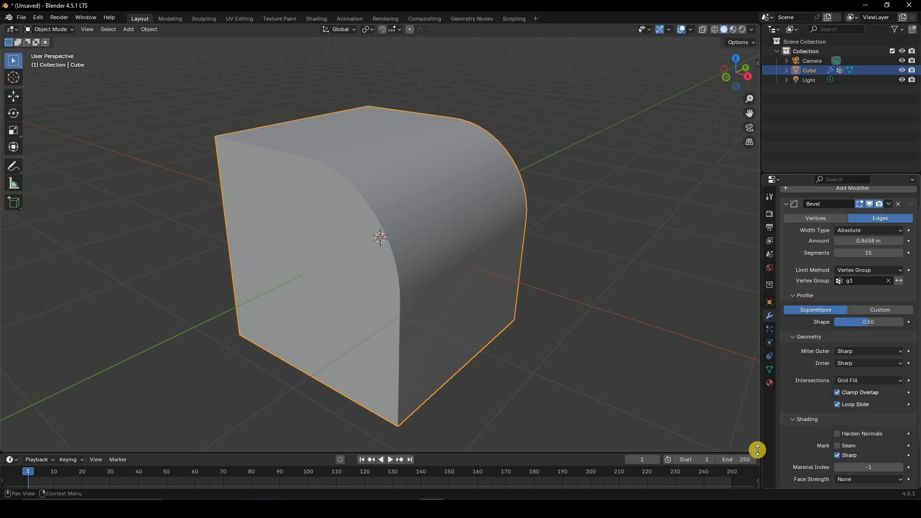
scroll(760, 450, "up", 1)
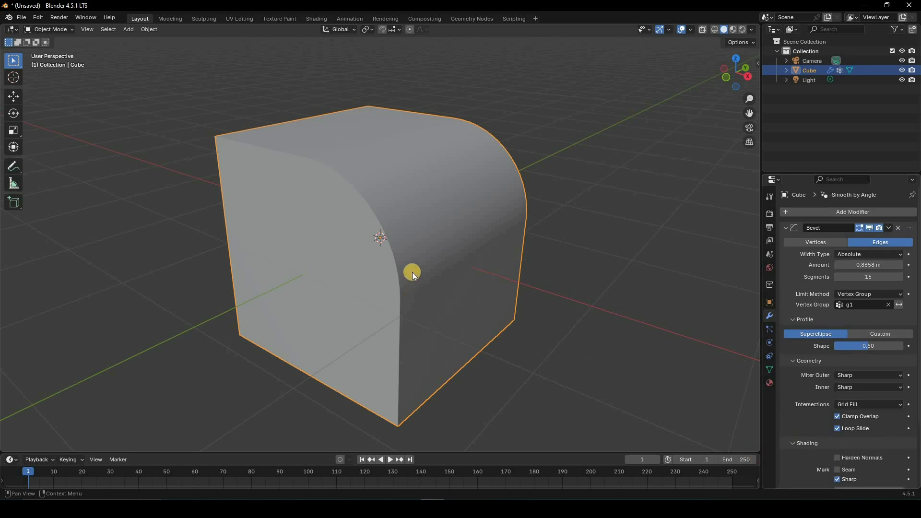
scroll(840, 412, "down", 3)
left_click(837, 403)
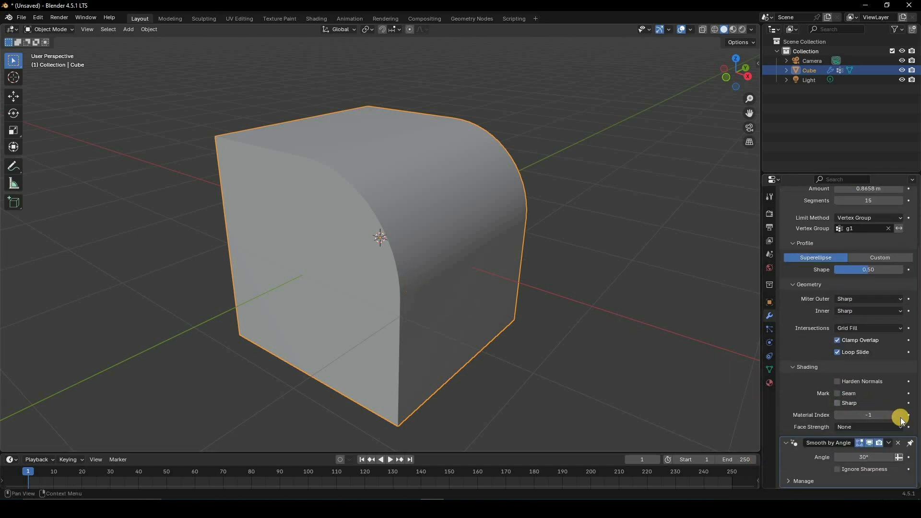
Step: Add a second material slot to the cube and create a new material in it
left_click(769, 382)
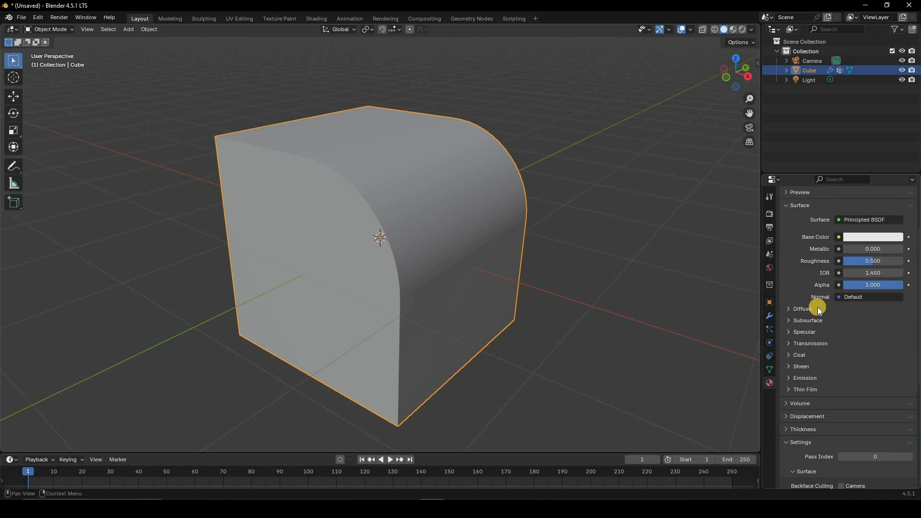
scroll(802, 217, "up", 3)
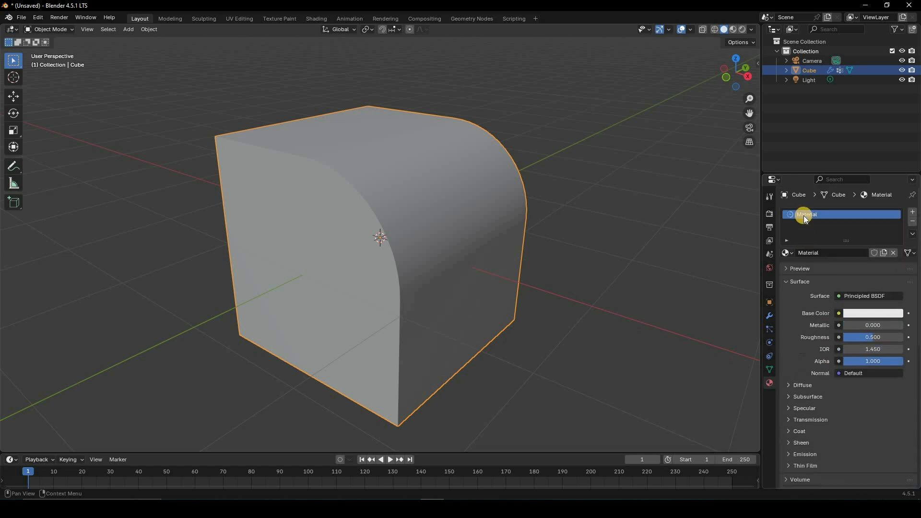
left_click(912, 212)
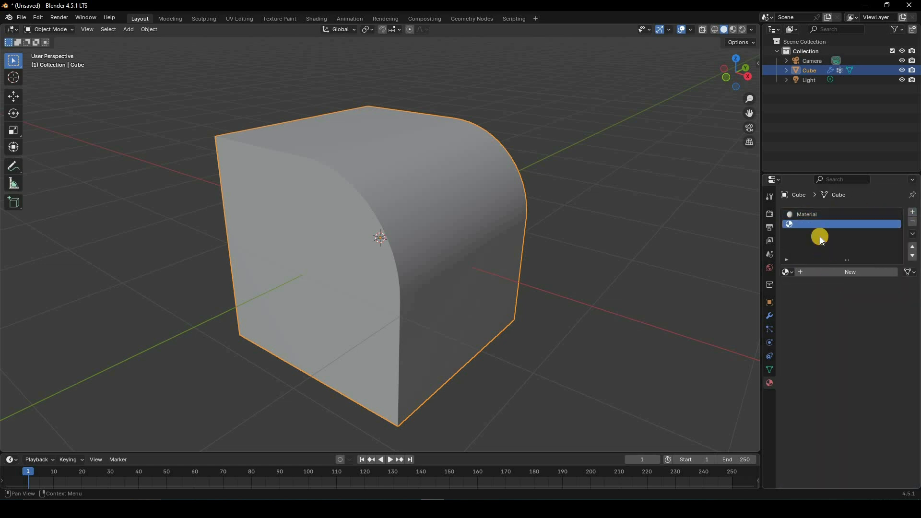
left_click(850, 272)
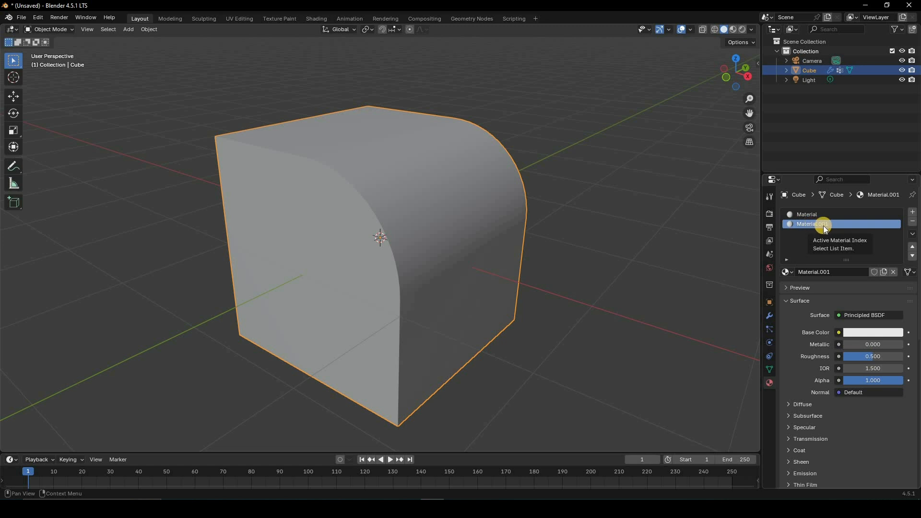
Step: Return to the cube's modifier settings and collapse the Bevel modifier's Shading section
left_click(770, 316)
scroll(843, 444, "down", 2)
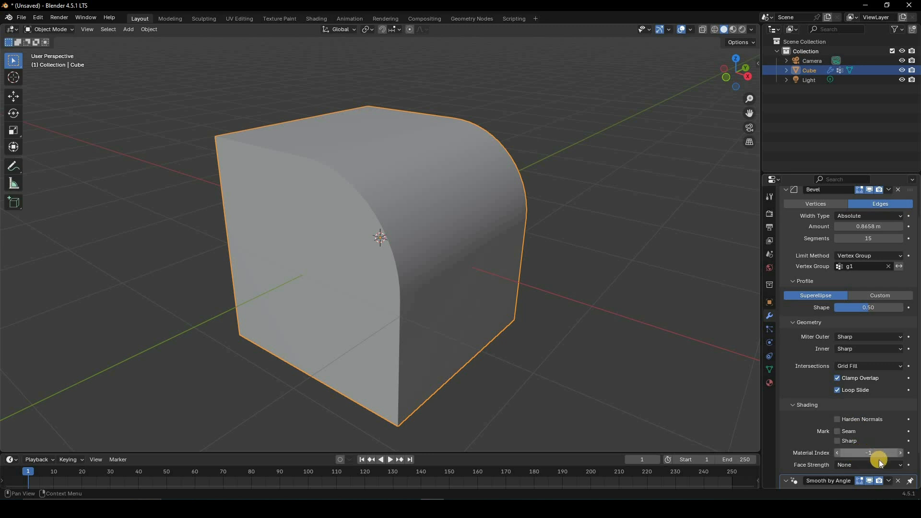
left_click(834, 404)
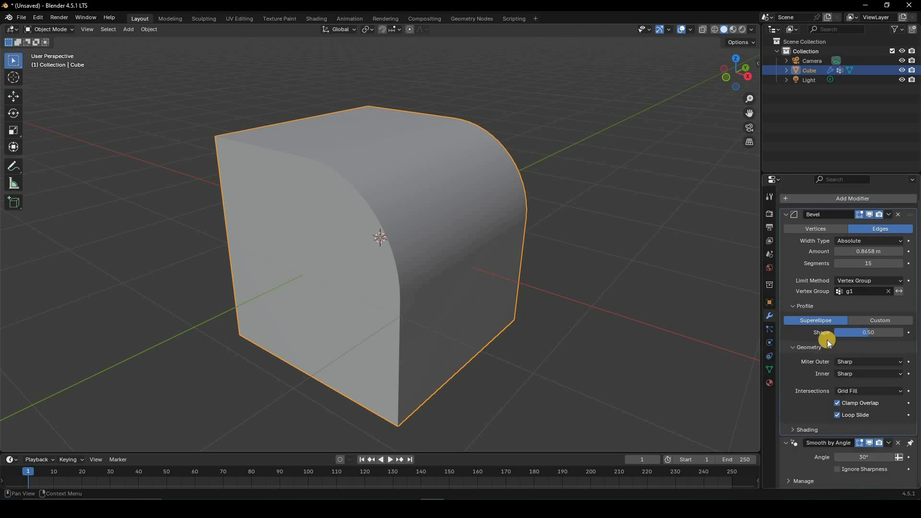
Step: Try the Angle limit method on the bevel and set it back to Vertex Group
scroll(849, 321, "up", 1)
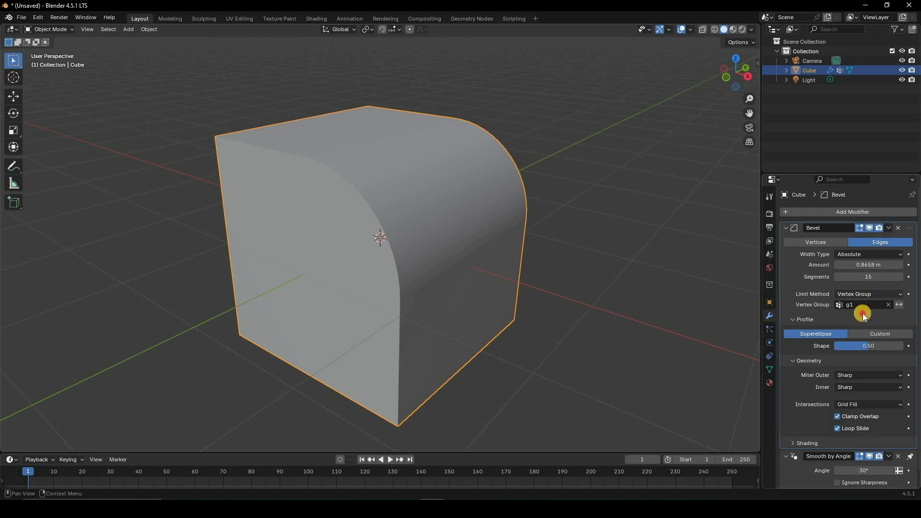
left_click(868, 295)
left_click(865, 315)
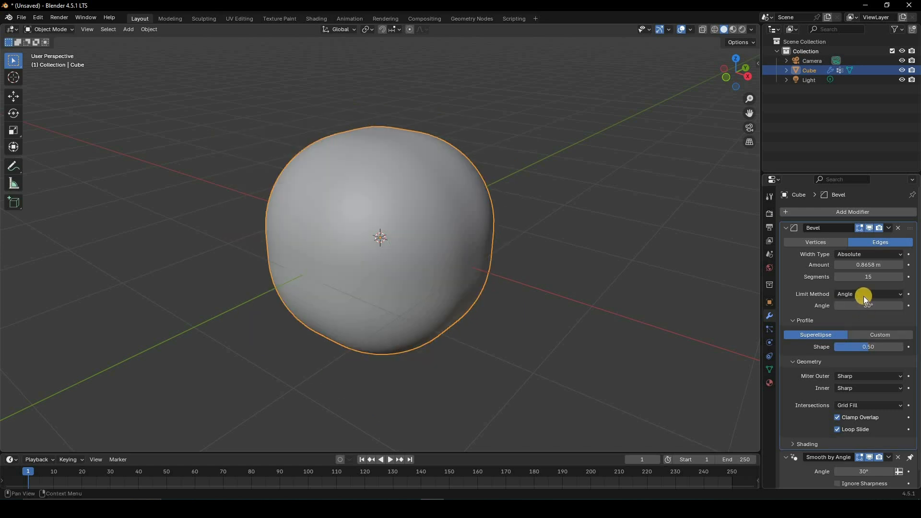
left_click(868, 294)
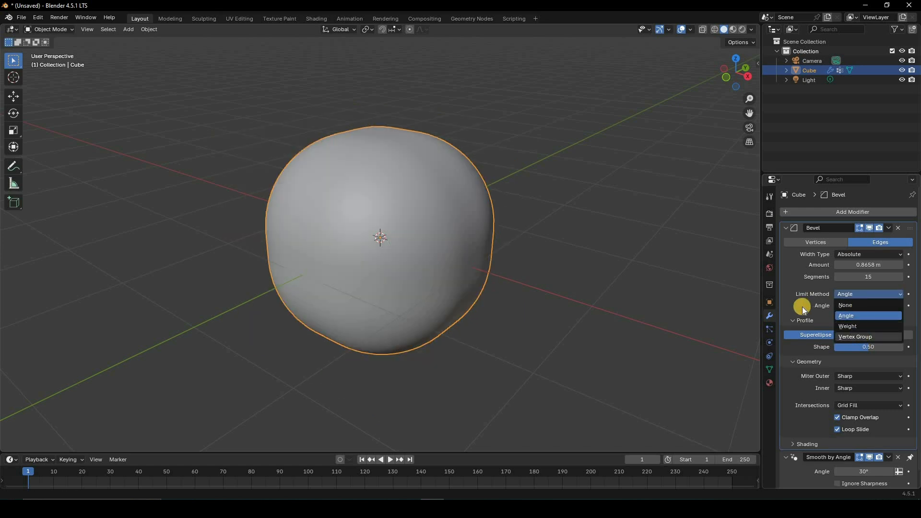
left_click(843, 325)
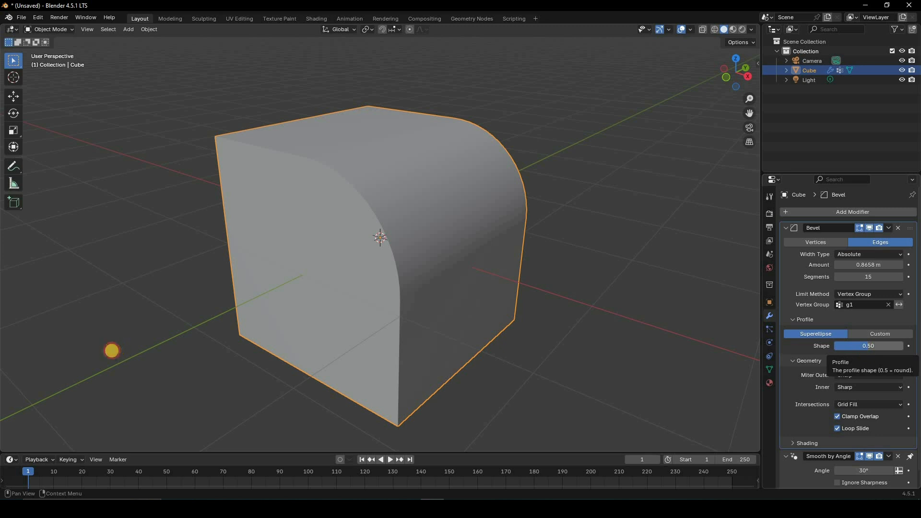
Step: Try different superellipse profile shapes on the bevel, ending at about 0.03
left_click_drag(840, 349, 91, 355)
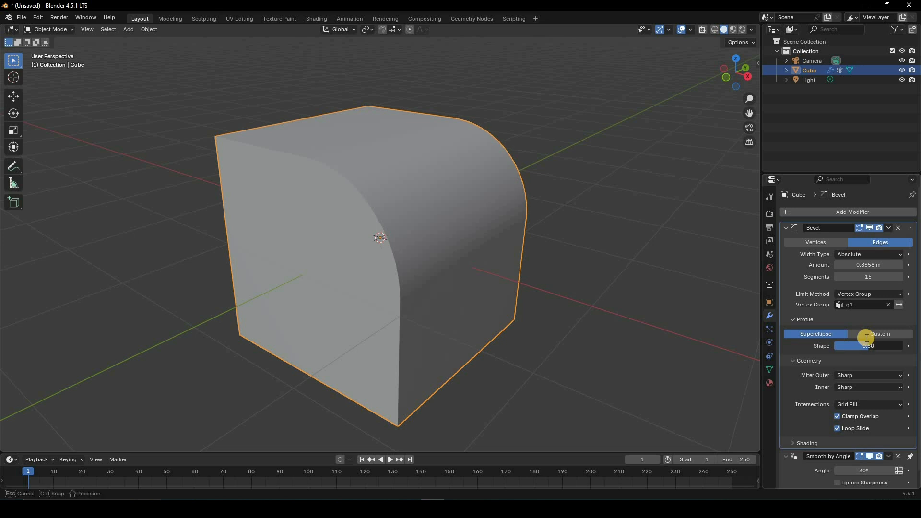
left_click(866, 338)
type(".865")
key("Return")
left_click_drag(874, 348, 607, 257)
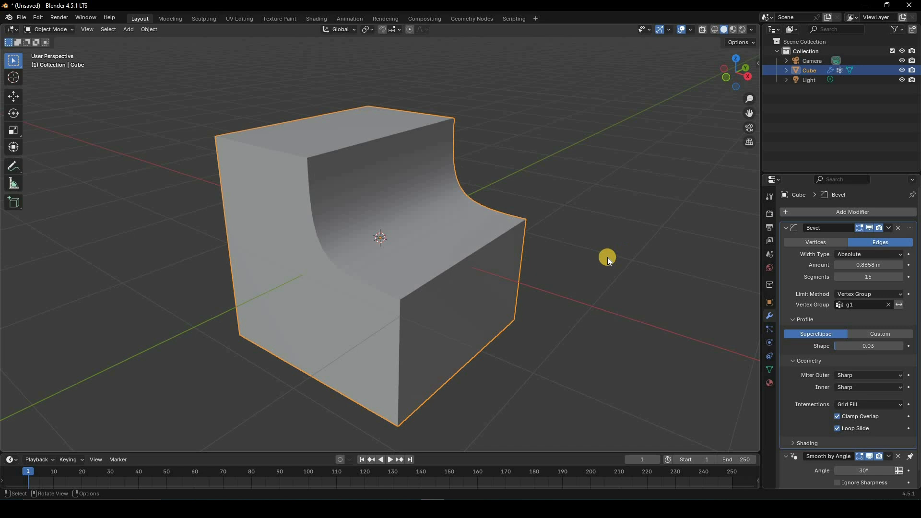
Step: View the concave profile from the side and set the bevel's profile shape back to 0.5
middle_click_drag(577, 273, 607, 257)
left_click_drag(866, 348, 832, 351)
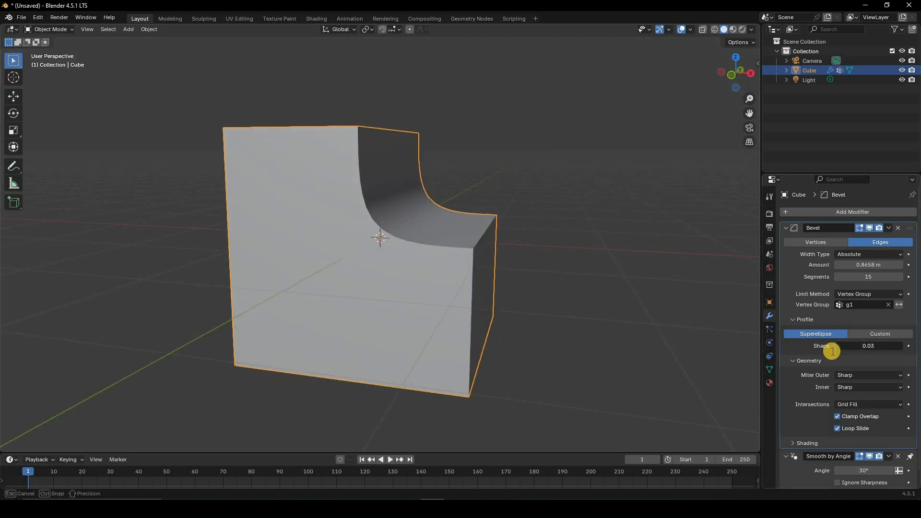
type(".5")
key("Return")
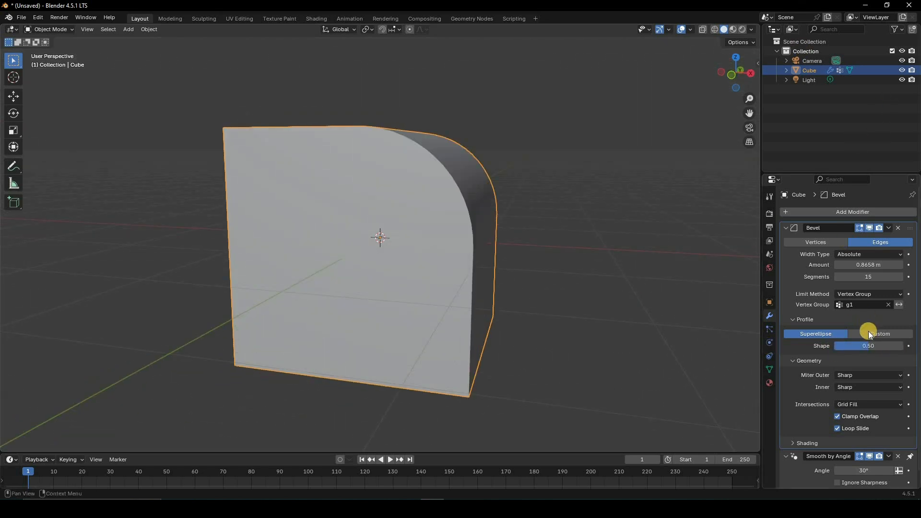
Step: Switch the bevel to a custom profile and add a curve point at about X 0.779, Y 0.768
left_click(869, 333)
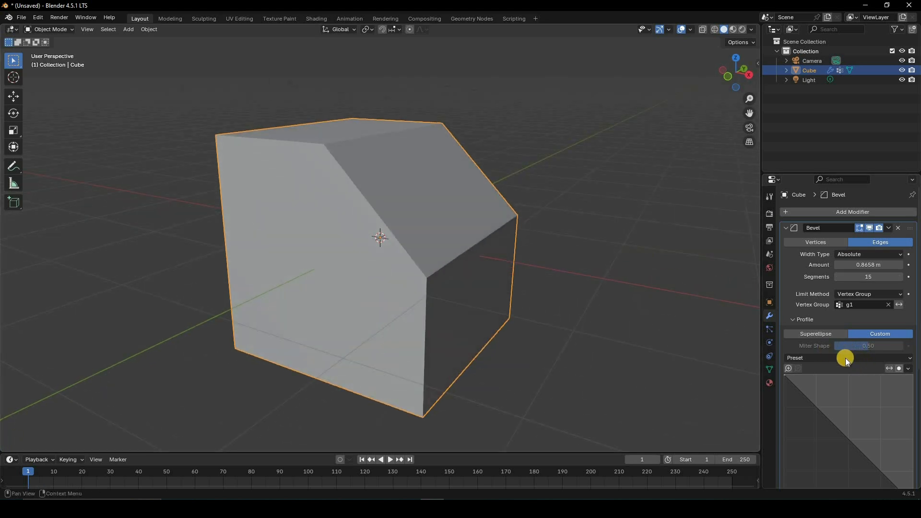
scroll(844, 359, "down", 4)
left_click_drag(844, 358, 804, 317)
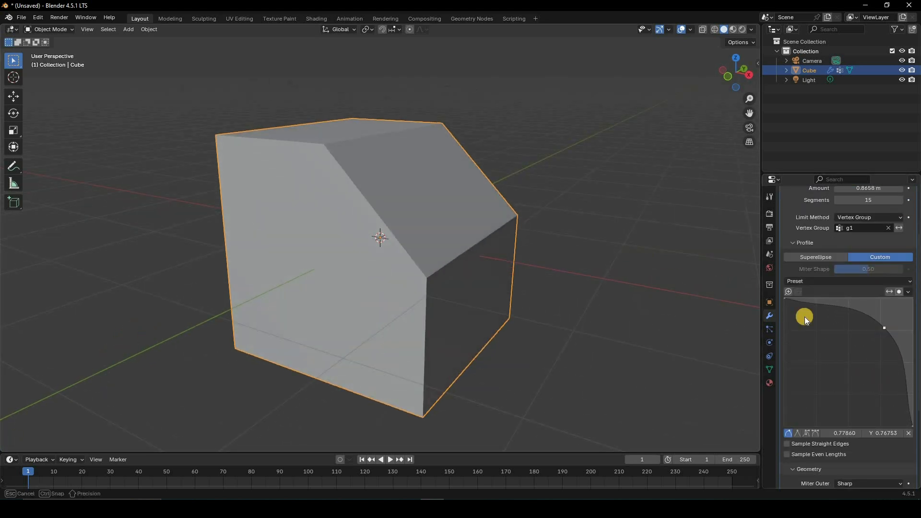
left_click_drag(419, 181, 425, 182)
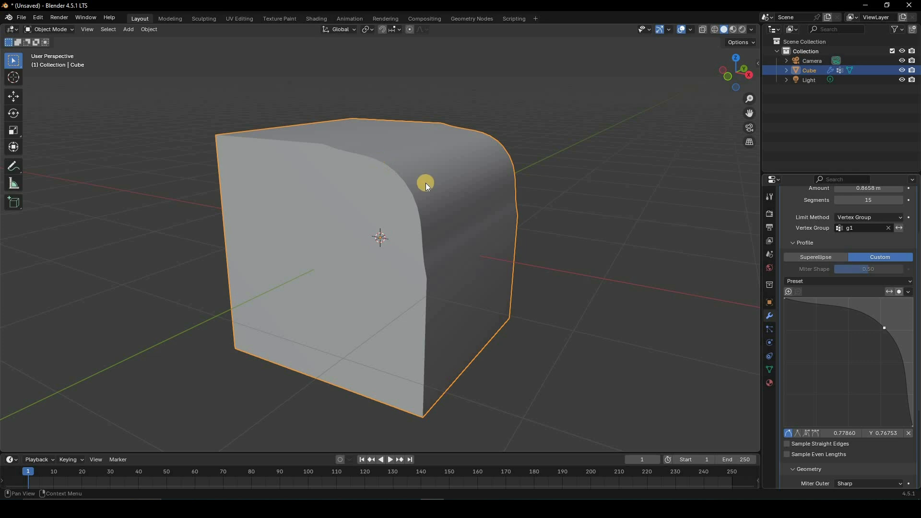
Step: Set the bevel's segments to 5
scroll(865, 240, "up", 2)
left_click(833, 242)
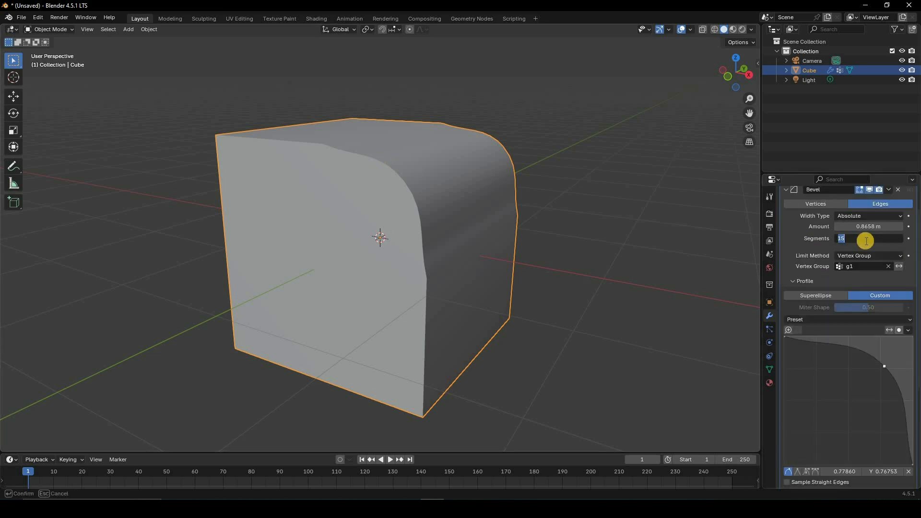
type("5")
key("Return")
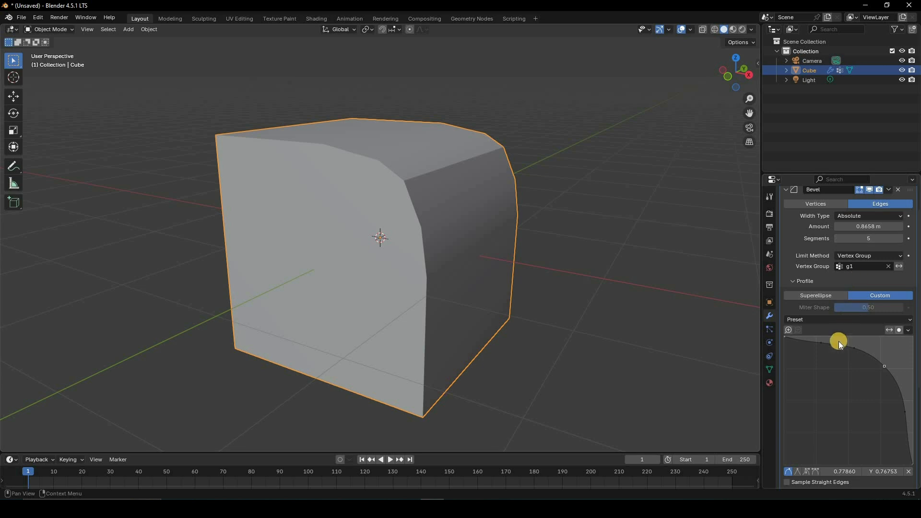
Step: Add three more points bending the custom profile into an S-shaped curve, including about (0.56, 0.57) and (0.45, 0.22), and raise the segments to 58
left_click_drag(838, 341, 804, 388)
left_click_drag(905, 402, 856, 392)
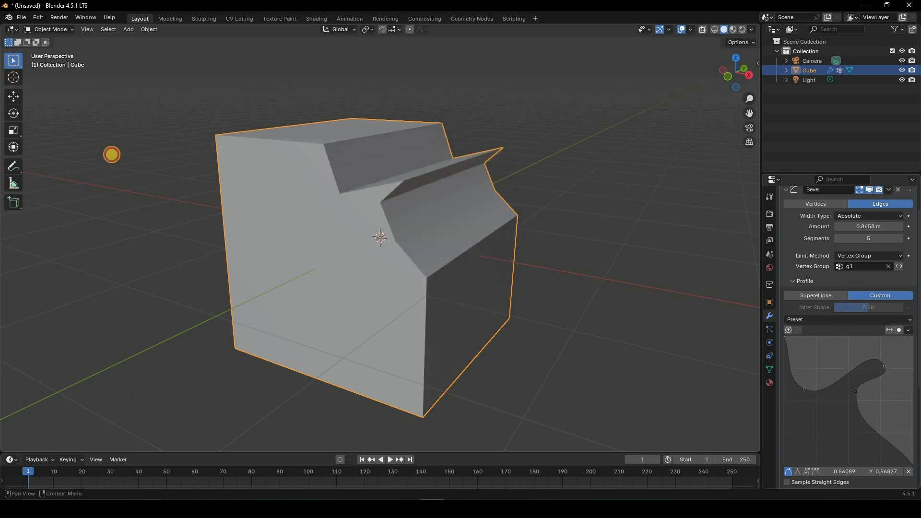
left_click_drag(871, 422, 841, 436)
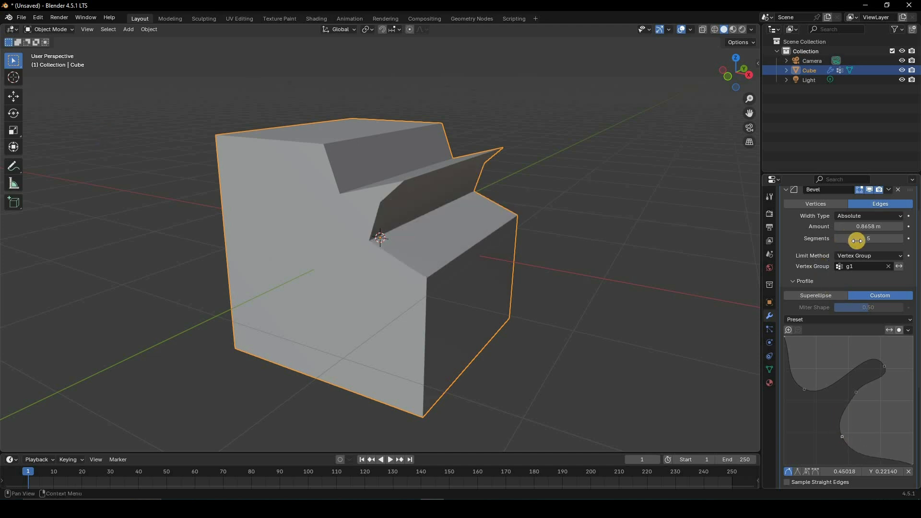
left_click_drag(143, 239, 345, 166)
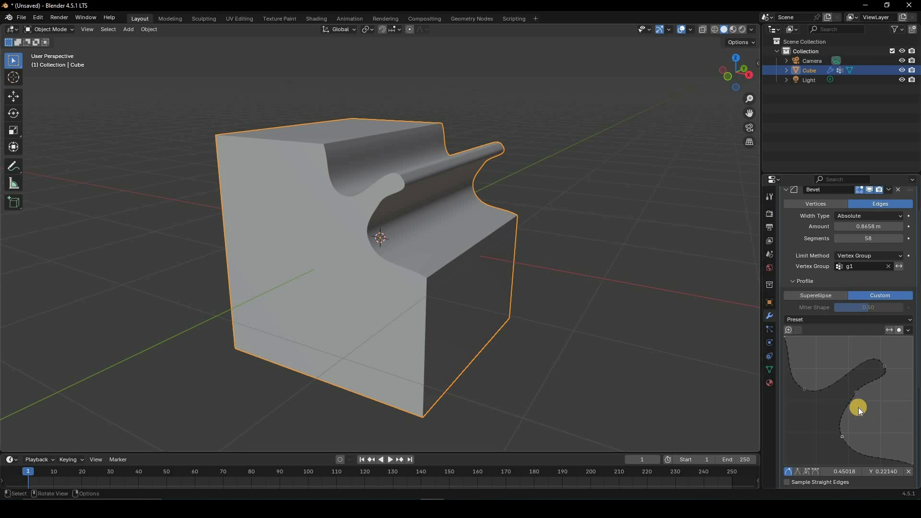
Step: Move the middle point of the custom profile curve to about X 0.539, Y 0.587
scroll(846, 366, "down", 4)
left_click(841, 361)
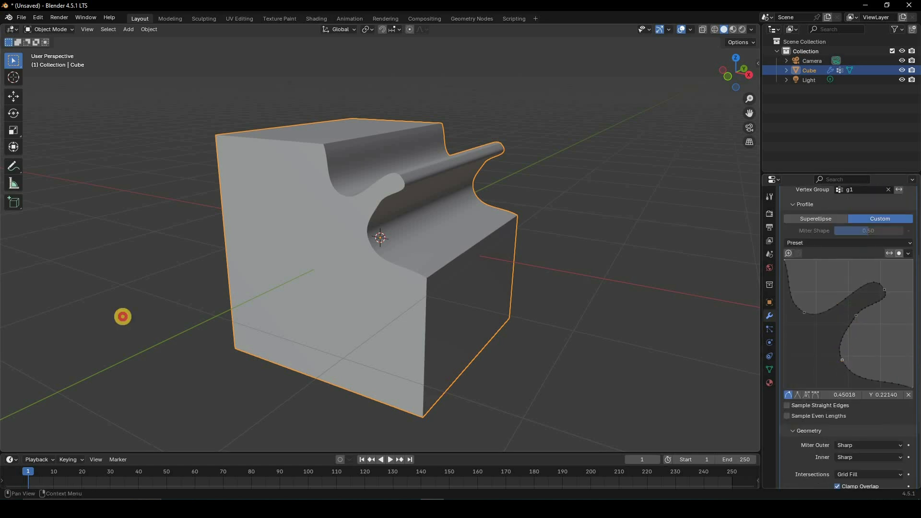
left_click(853, 312)
Step: Try the vector, free and aligned handle types on the middle profile point and restore the automatic handle
left_click(796, 393)
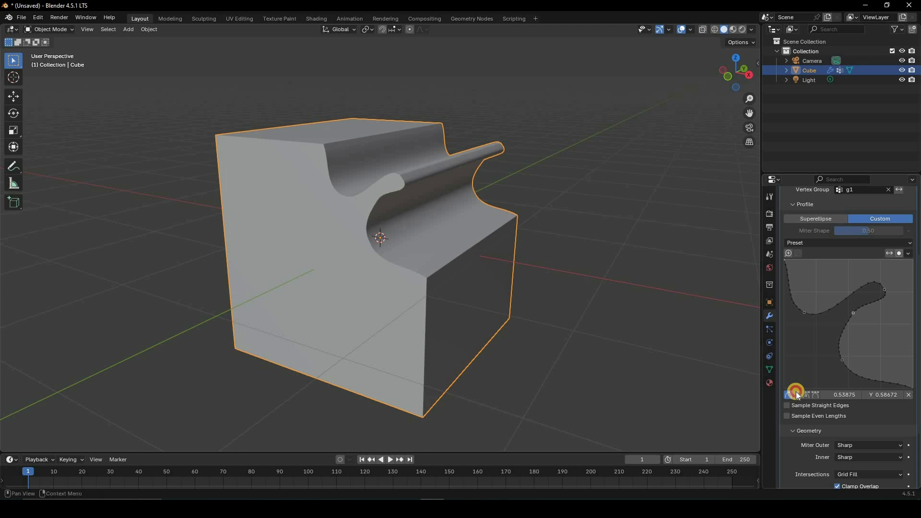
left_click(806, 395)
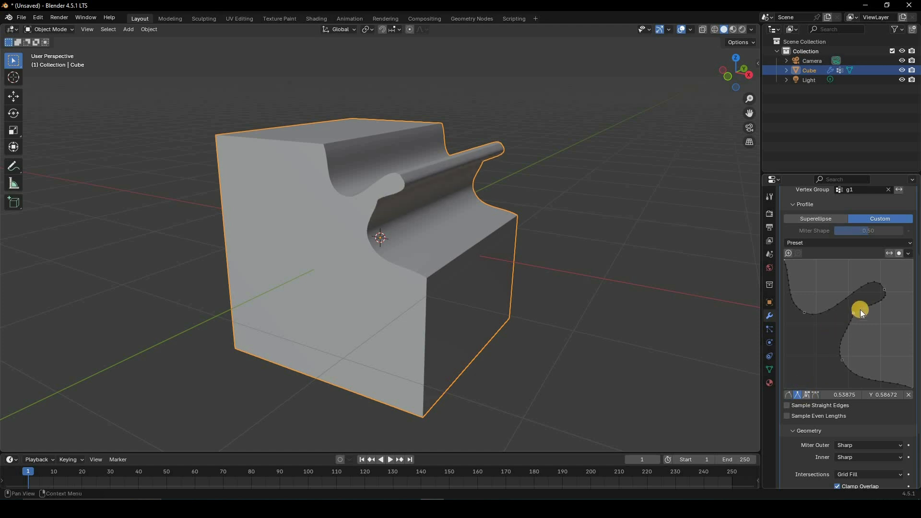
left_click_drag(859, 305, 861, 282)
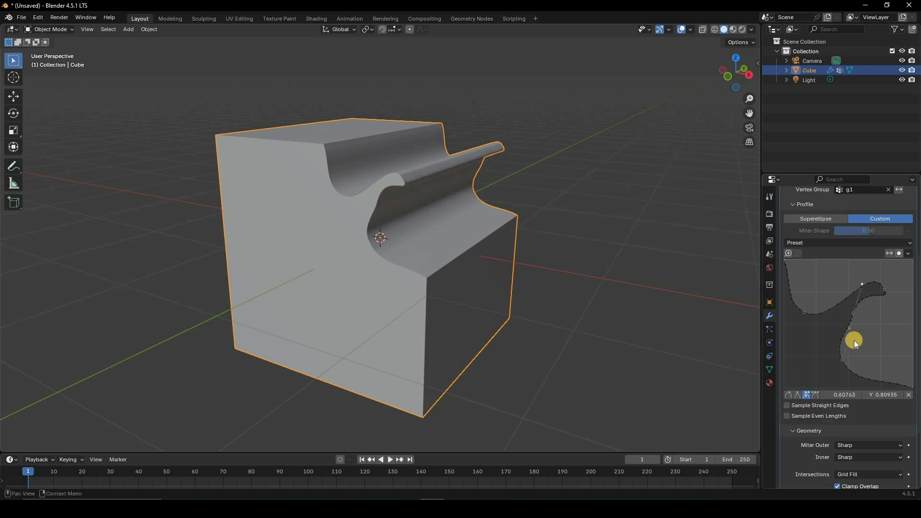
left_click(818, 395)
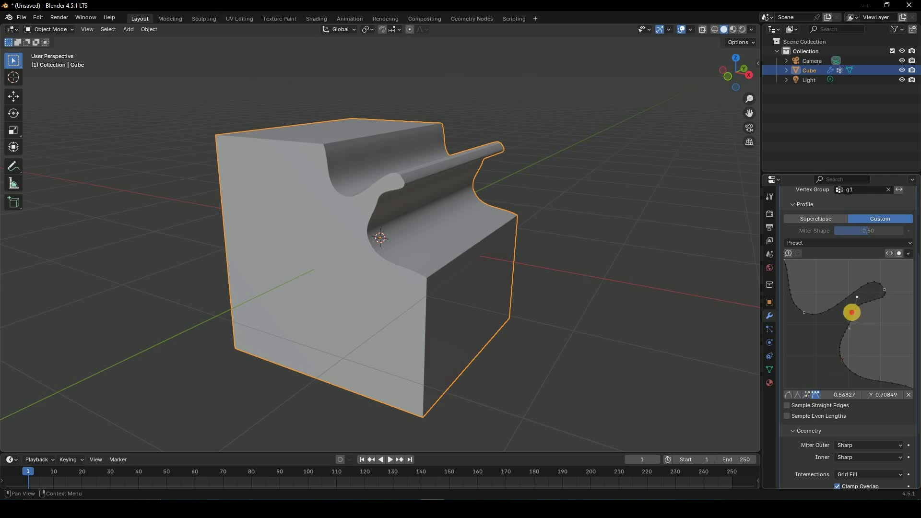
left_click(788, 394)
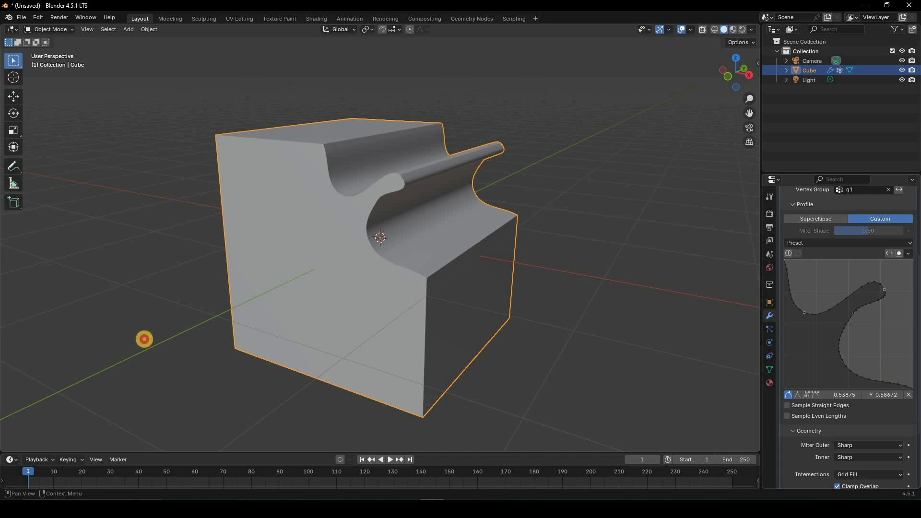
Step: Add a point near the lower end of the custom profile curve at about X 0.753, Y 0.380
left_click_drag(874, 381, 881, 339)
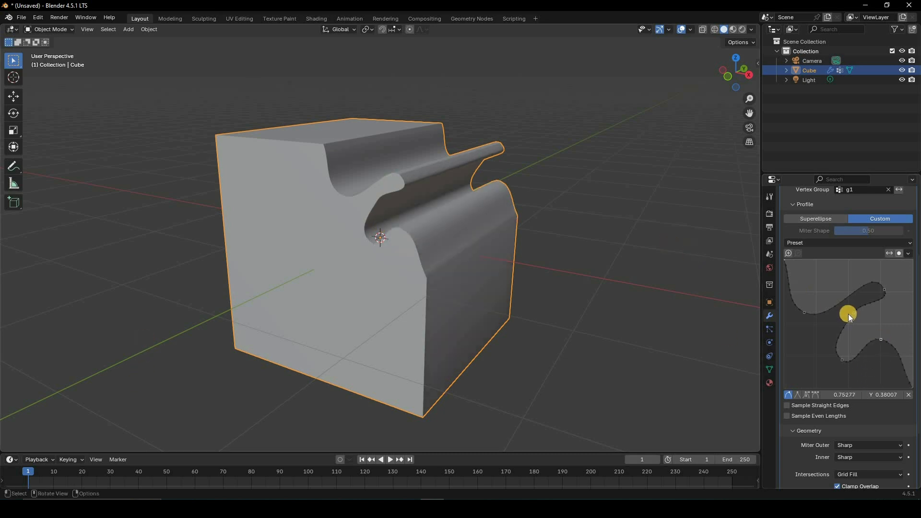
Step: Try the Cutoff intersection method in the Bevel modifier's geometry settings and restore Grid Fill
scroll(847, 314, "down", 4)
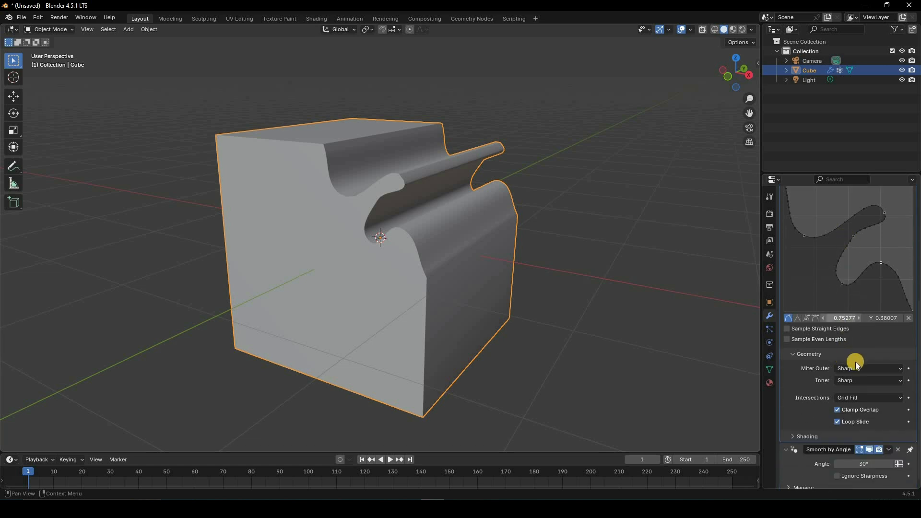
left_click(862, 397)
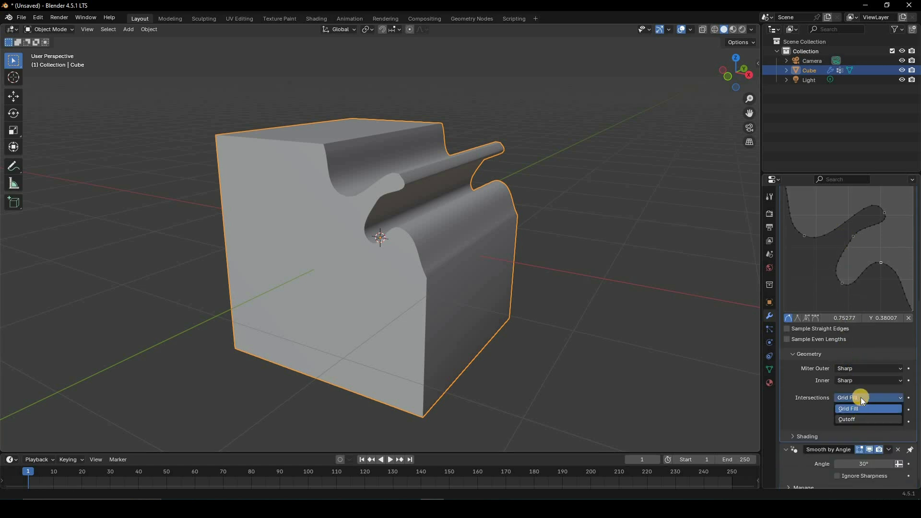
left_click(861, 419)
left_click(861, 399)
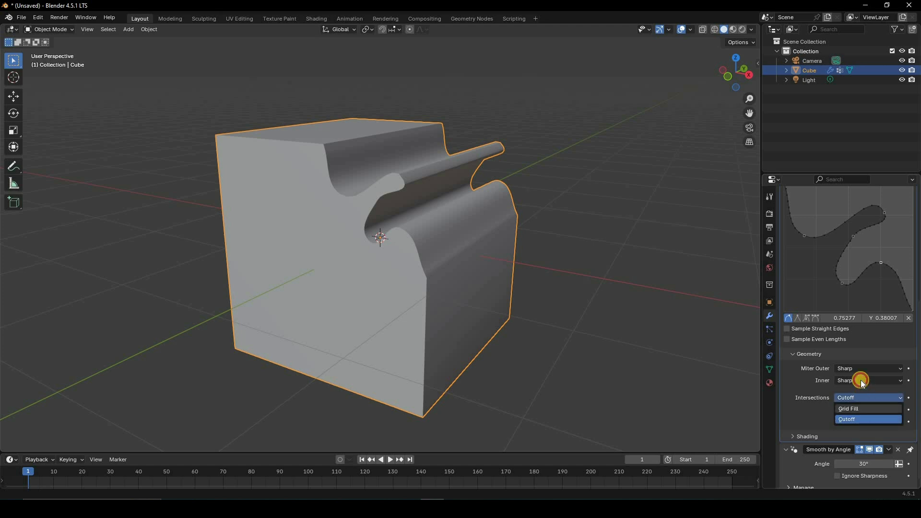
left_click(860, 409)
Step: Try the Arc inner miter on the bevel and restore the inner miter to Sharp
left_click(857, 381)
left_click(854, 402)
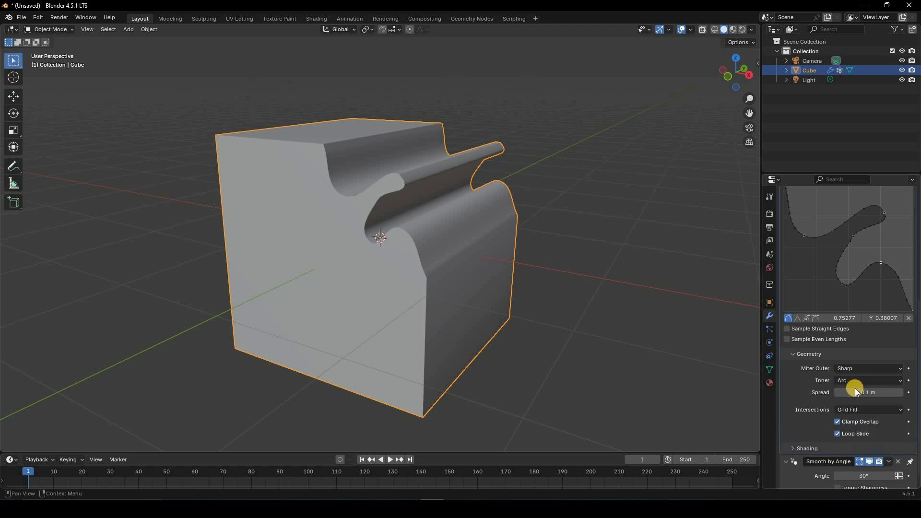
left_click(854, 381)
left_click(854, 367)
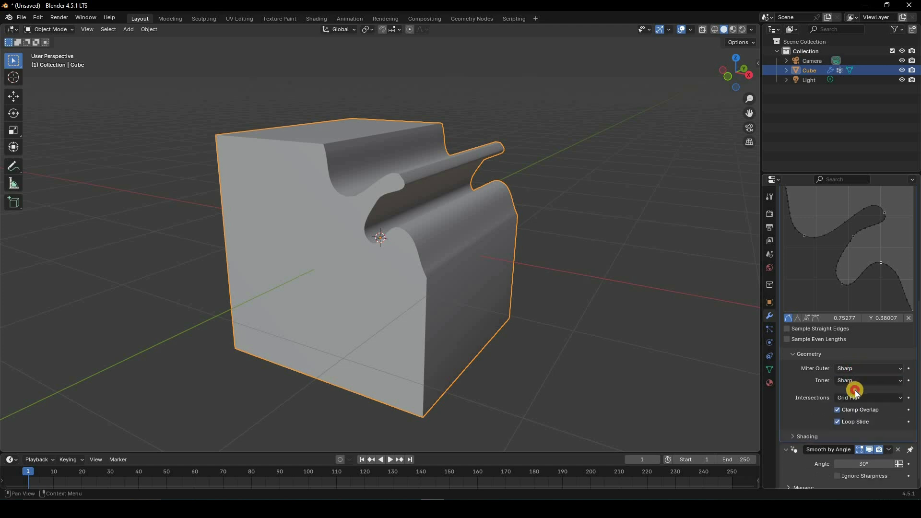
Step: Try the Patch and Arc outer miters on the bevel and restore the outer miter to Sharp
left_click(856, 368)
left_click(859, 388)
left_click(854, 368)
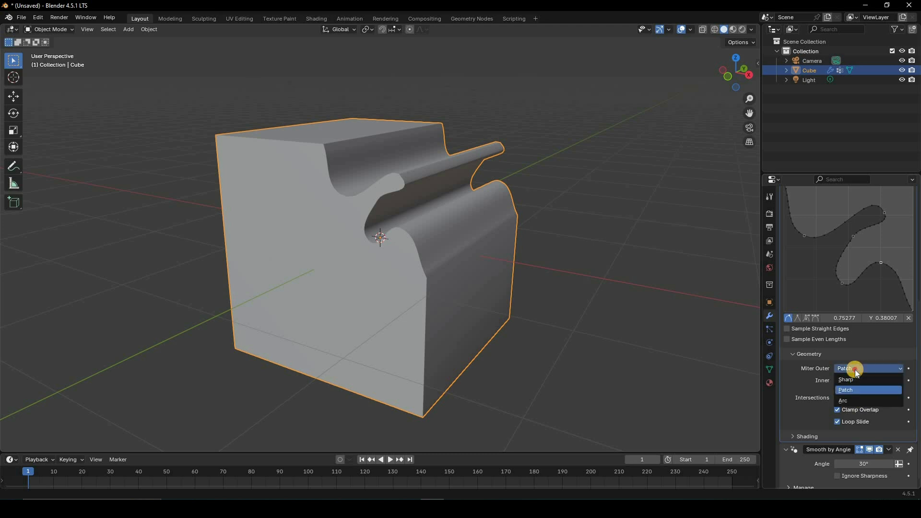
left_click(857, 401)
left_click(854, 369)
left_click(842, 380)
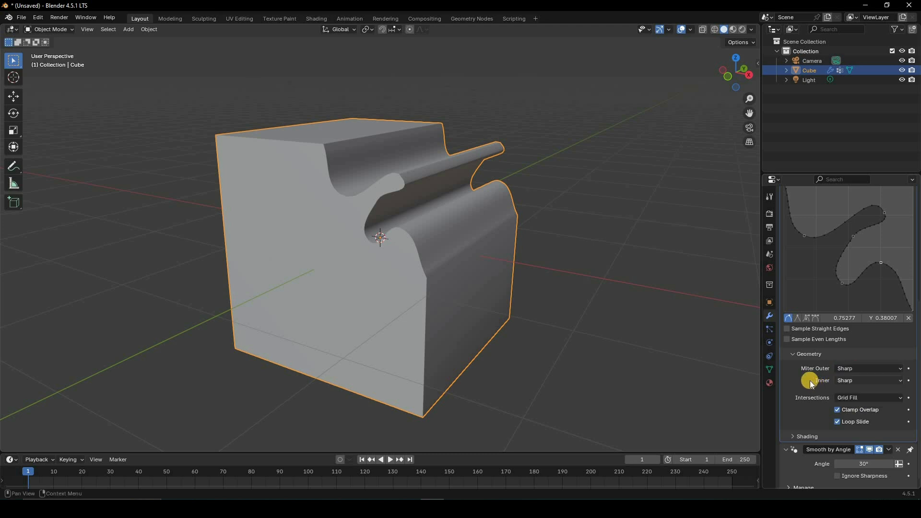
Step: Expand and review the Bevel modifier's shading options, and return to its width and segment settings
scroll(805, 428, "down", 1)
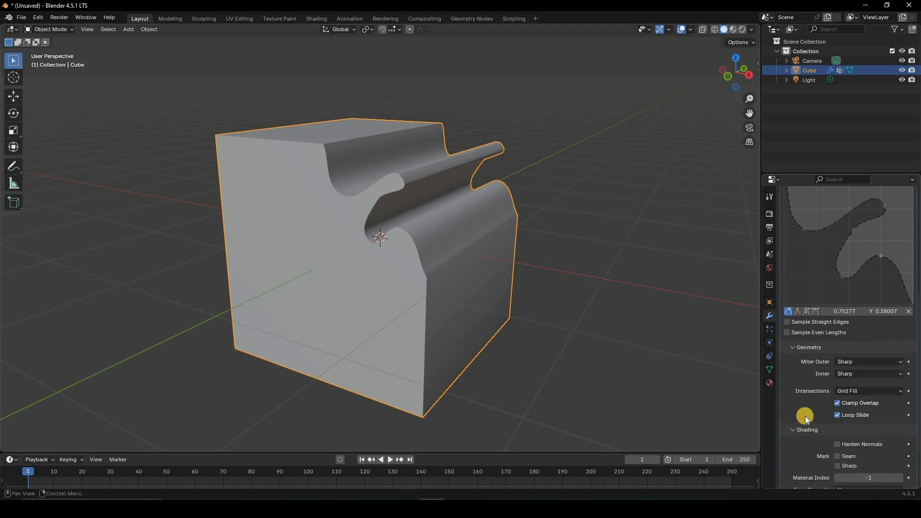
scroll(815, 331, "up", 5)
scroll(818, 323, "up", 5)
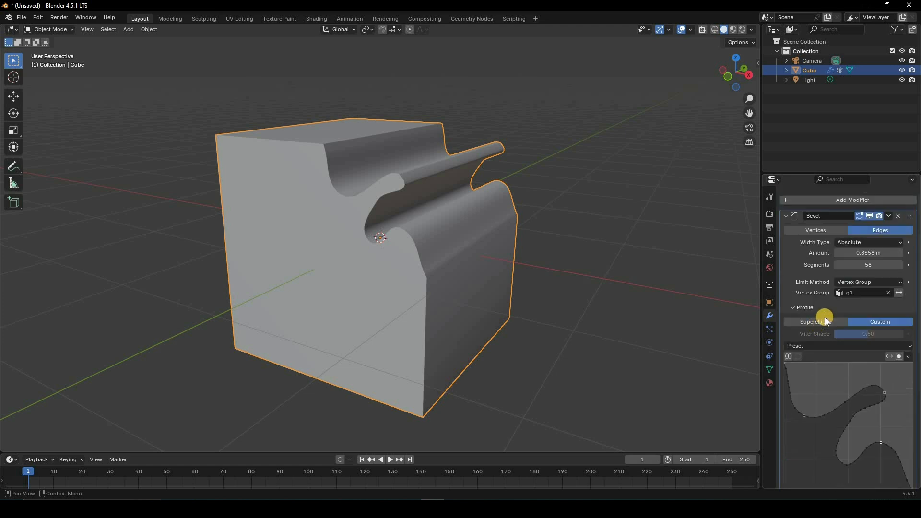